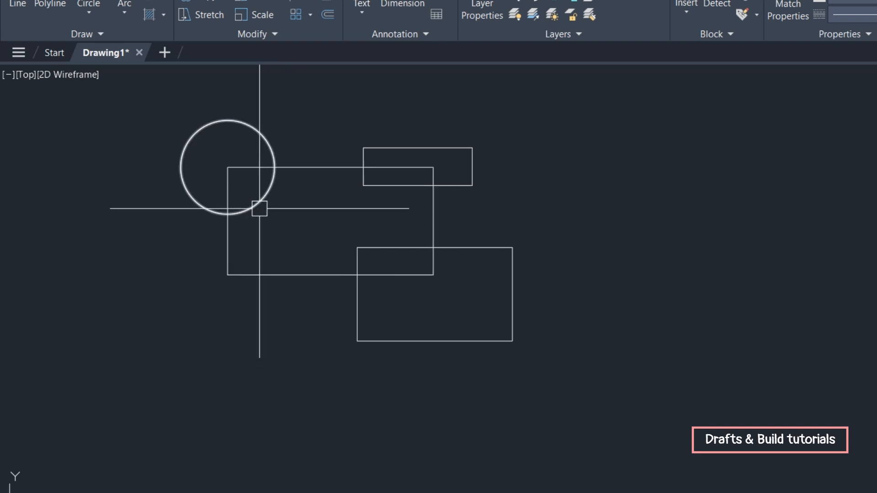
Try to delete the whole circle at the central rectangle's upper-left corner
{"action": "mouse_move", "coordinate": [260, 209]}
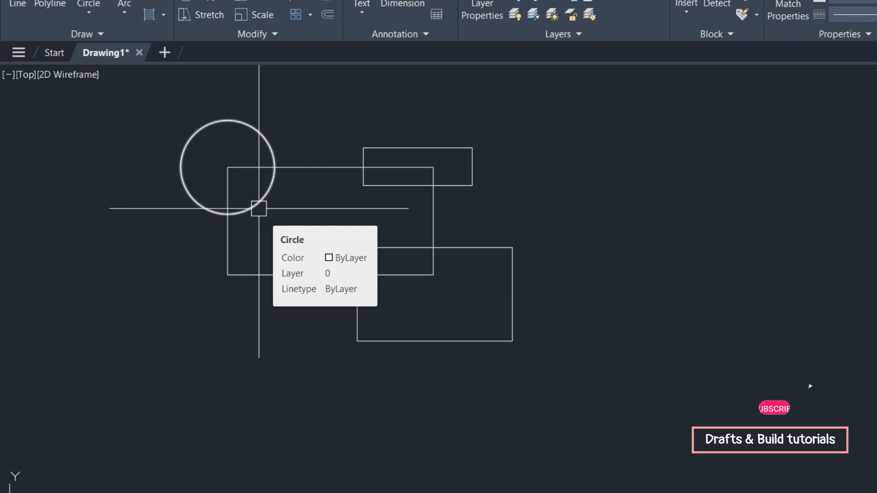
{"action": "left_click", "coordinate": [257, 210]}
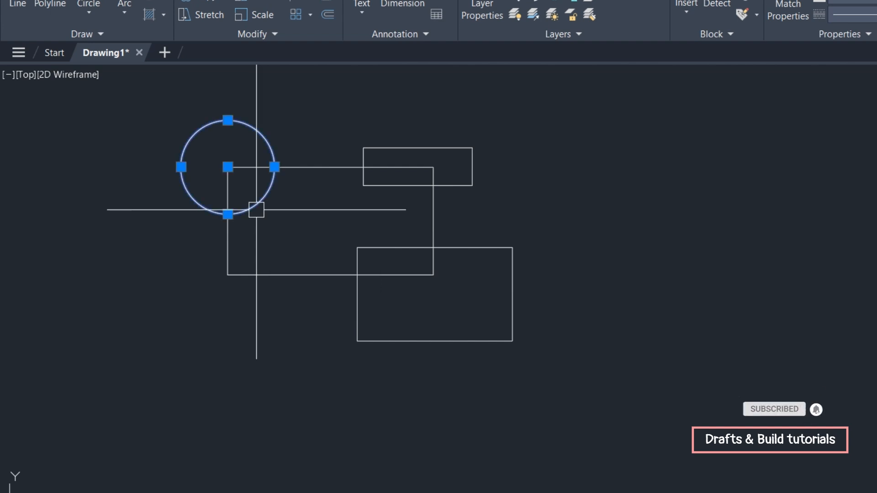
{"action": "key", "text": "Delete"}
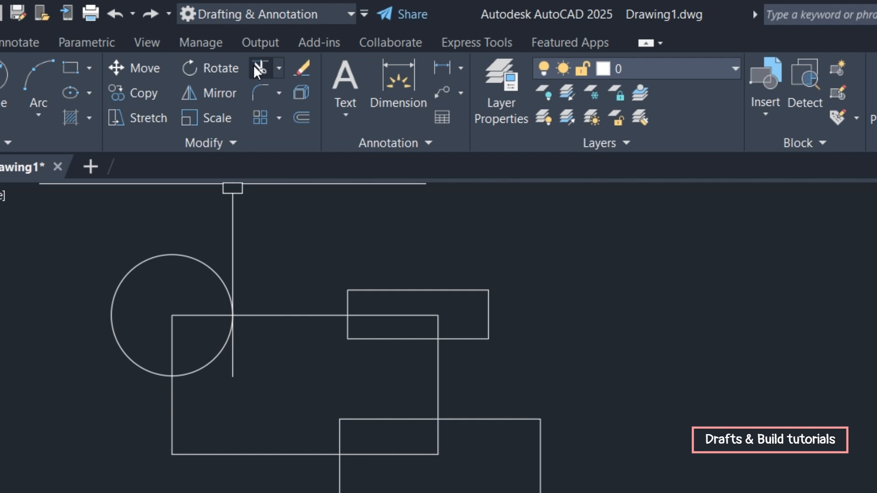
Trim away the circle's arc that lies inside the central rectangle
{"action": "left_click", "coordinate": [279, 69]}
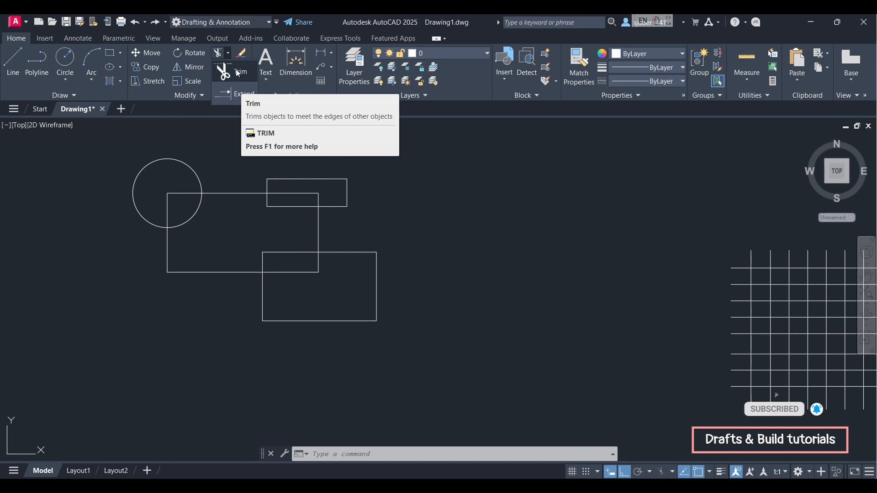
{"action": "left_click", "coordinate": [295, 96]}
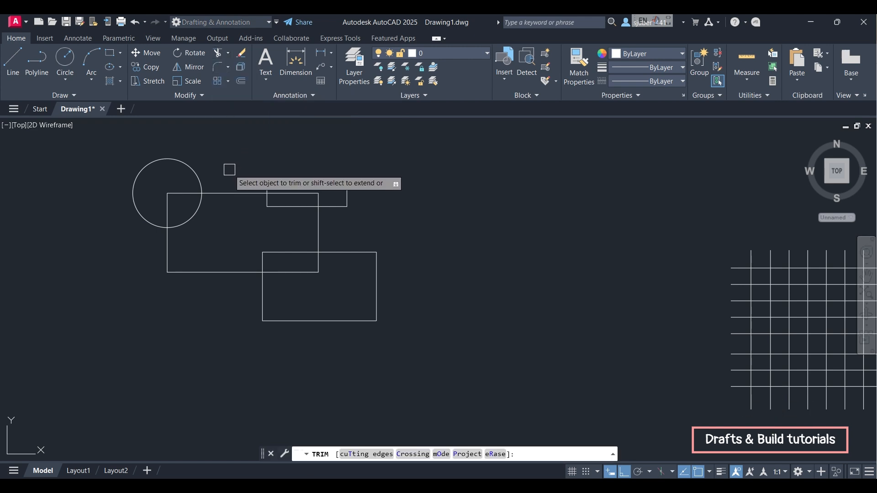
{"action": "left_click", "coordinate": [197, 211]}
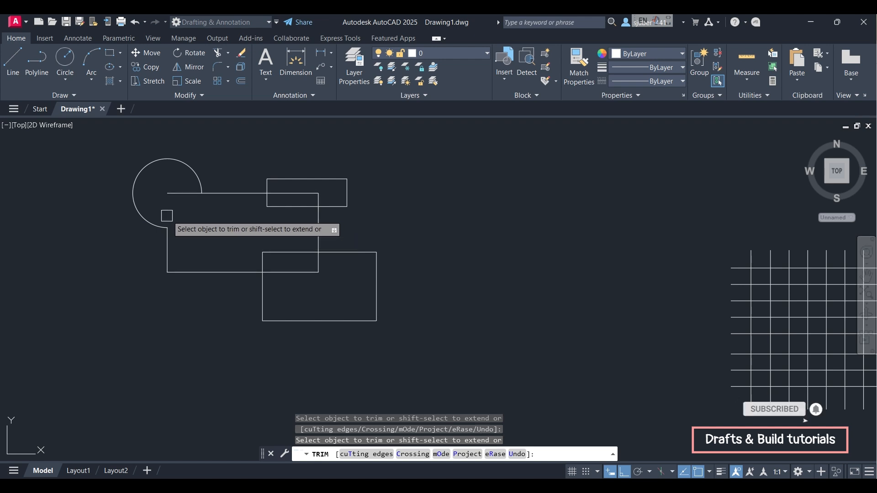
Trim the overlapping rectangle segments so that the circle and the three rectangles form a single closed outline
{"action": "left_click", "coordinate": [175, 197]}
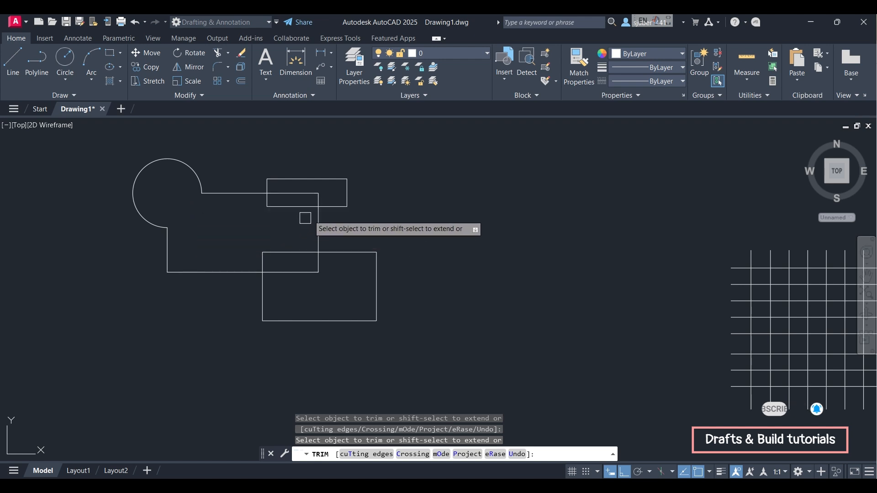
{"action": "left_click", "coordinate": [311, 183]}
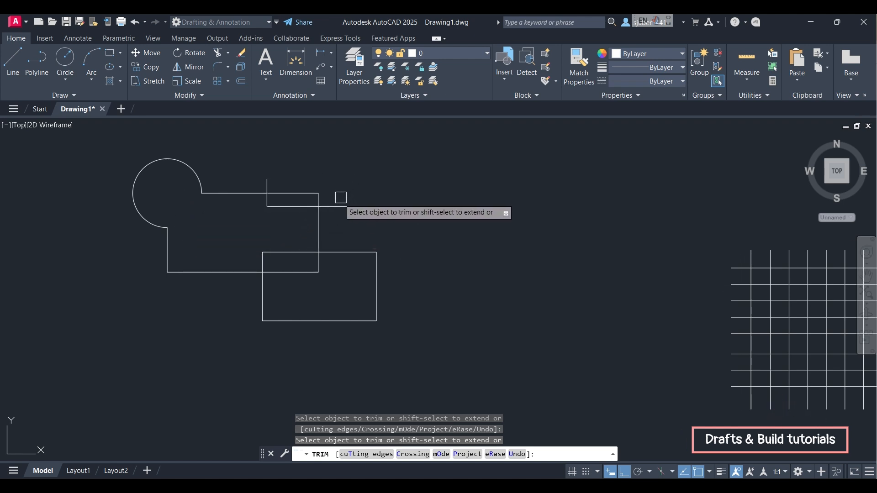
{"action": "left_click", "coordinate": [270, 181]}
{"action": "left_click", "coordinate": [316, 194]}
{"action": "left_click", "coordinate": [348, 252]}
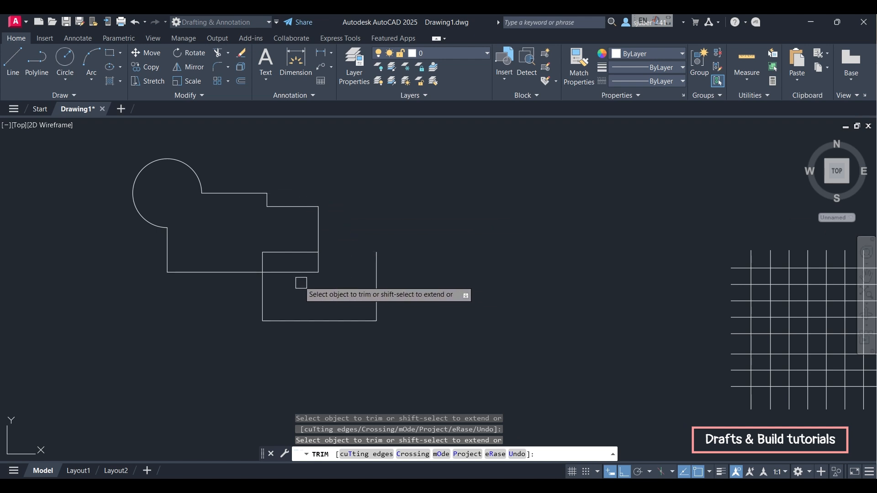
{"action": "left_click", "coordinate": [377, 294]}
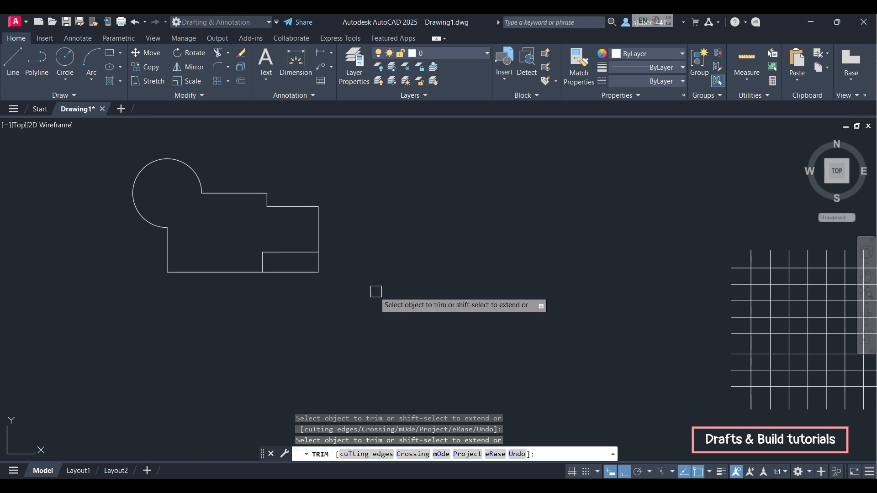
{"action": "left_click", "coordinate": [318, 262]}
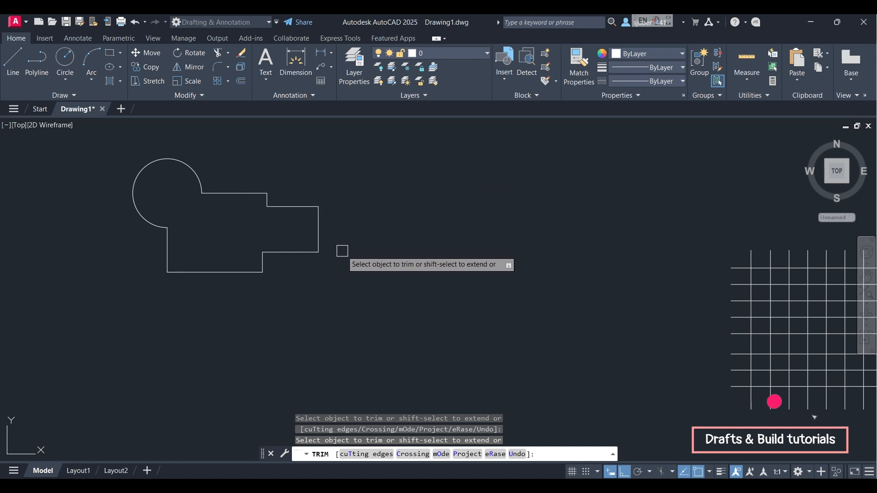
Undo the rectangle trims, keep the trimmed circle arc, and end the Trim command
{"action": "key", "text": "ctrl+z"}
{"action": "key", "text": "ctrl+z"}
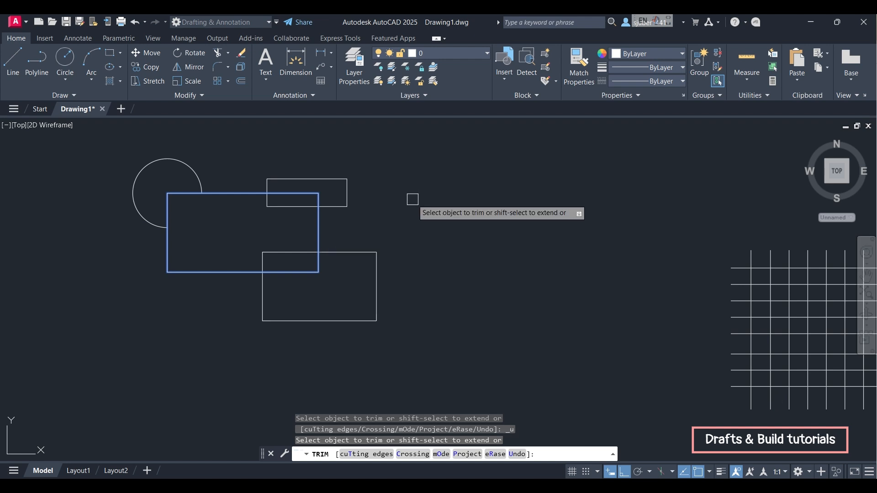
{"action": "key", "text": "Escape"}
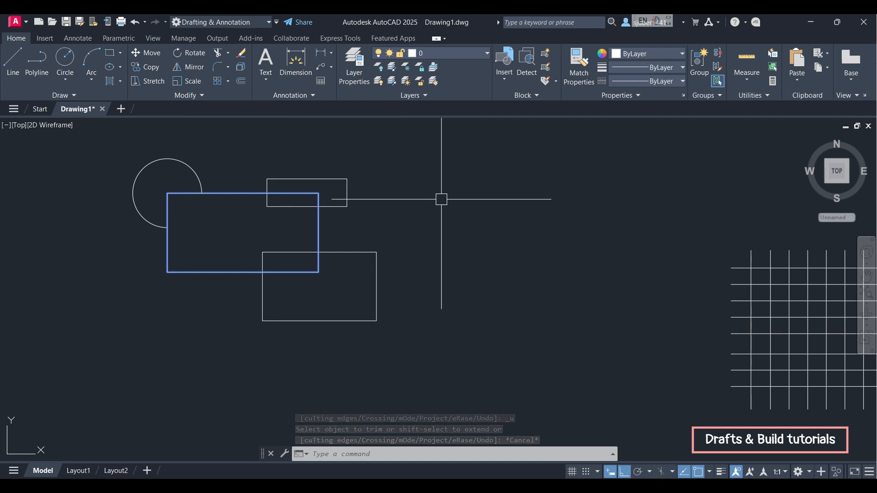
{"action": "type", "text": "tr"}
{"action": "key", "text": "Return"}
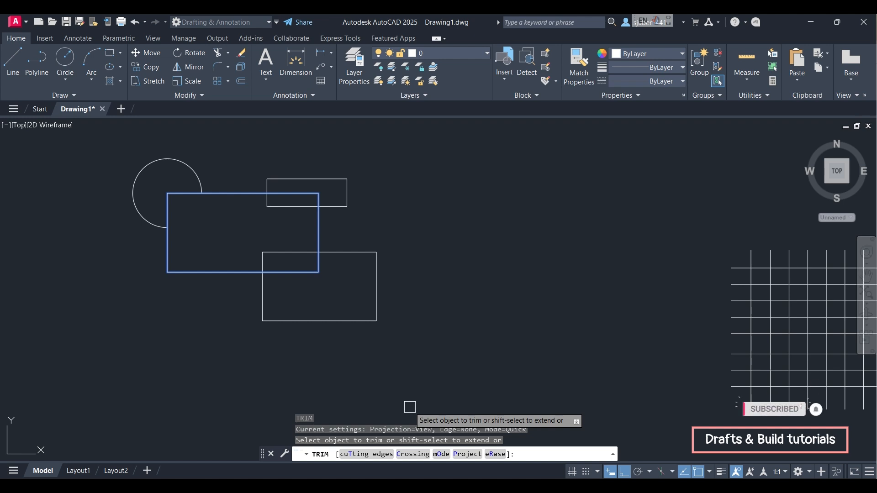
{"action": "key", "text": "Escape"}
{"action": "type", "text": "tr"}
{"action": "key", "text": "Return"}
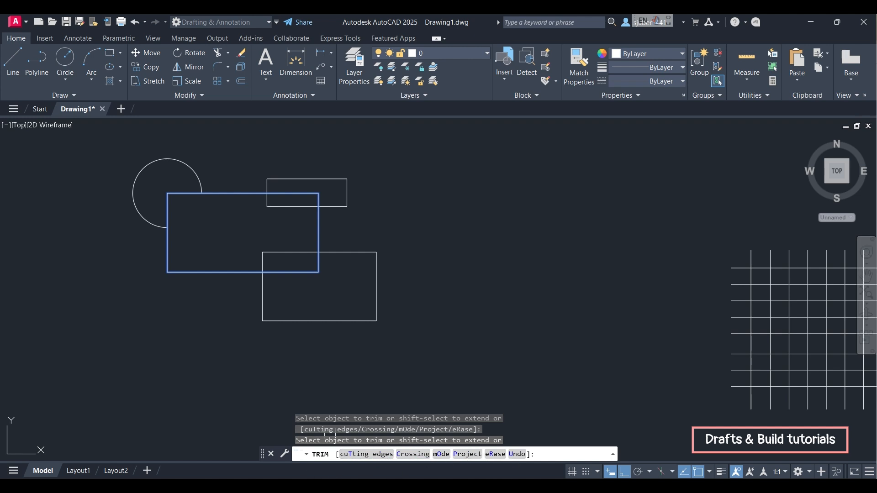
{"action": "type", "text": "T"}
{"action": "key", "text": "Return"}
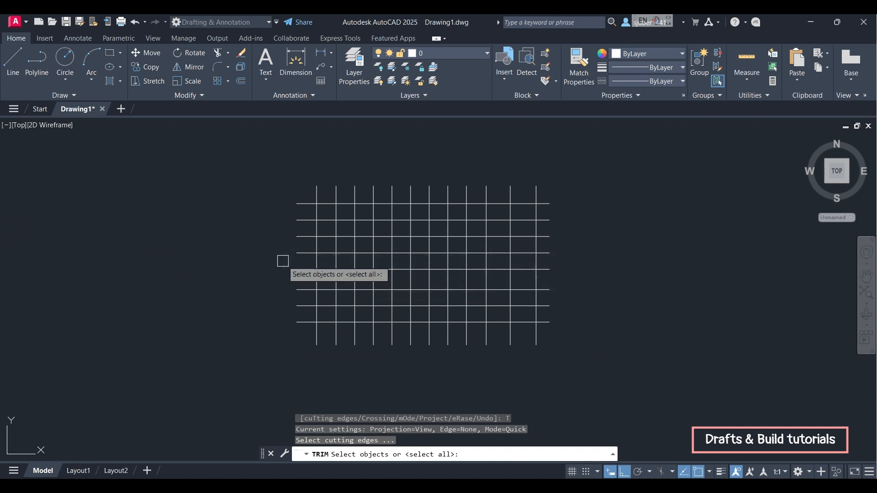
{"action": "key", "text": "Escape"}
{"action": "type", "text": "tr"}
{"action": "key", "text": "Return"}
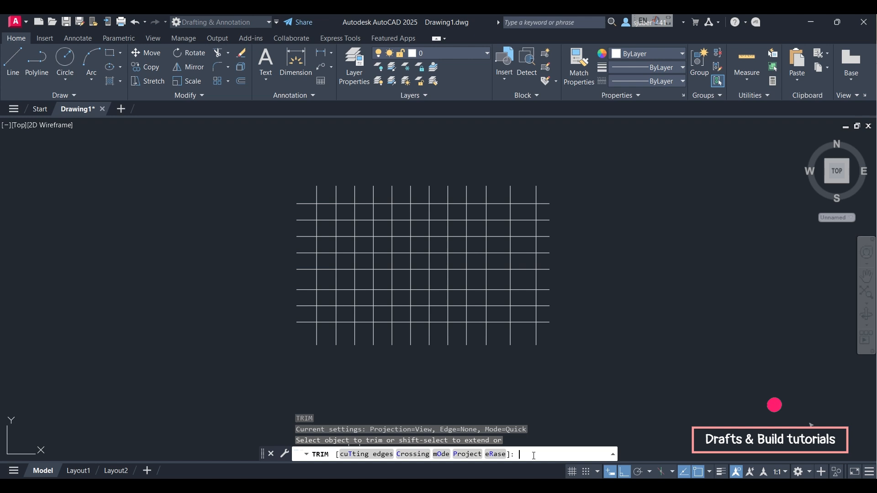
{"action": "key", "text": "Return"}
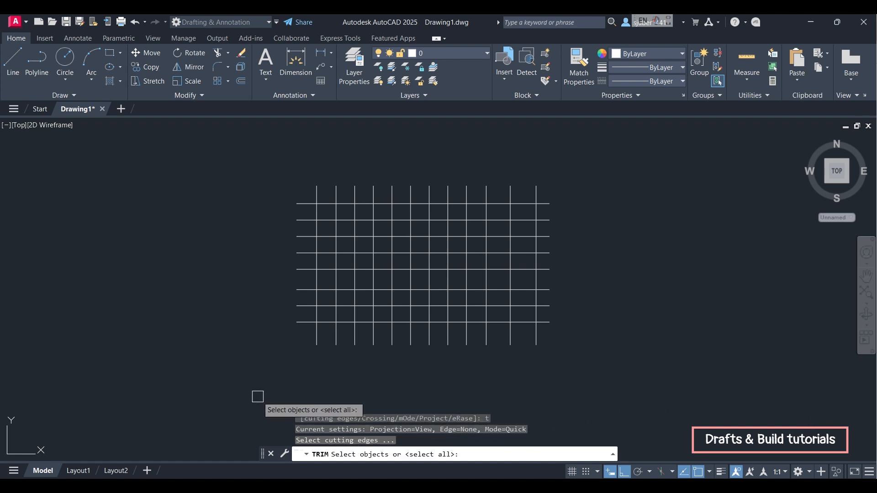
{"action": "key", "text": "Escape"}
Trim the grid's sixth vertical line segment by segment from its lower end up to the third horizontal line from the top
{"action": "type", "text": "t"}
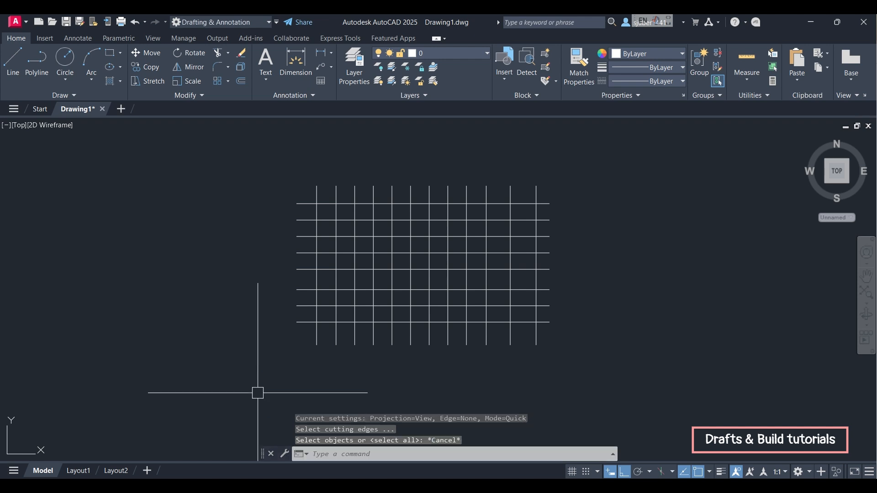
{"action": "key", "text": "Return"}
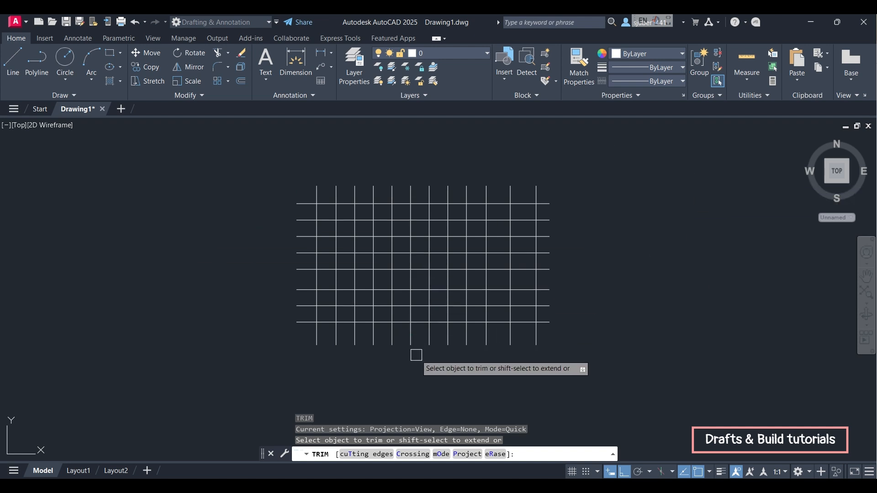
{"action": "scroll", "coordinate": [432, 349], "scroll_direction": "up", "scroll_amount": 2}
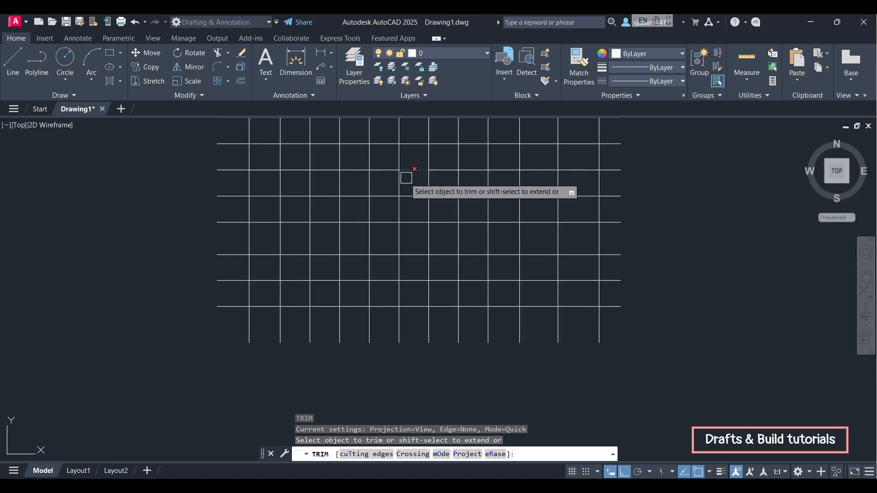
{"action": "left_click", "coordinate": [398, 326]}
{"action": "left_click", "coordinate": [400, 294]}
{"action": "left_click", "coordinate": [398, 268]}
{"action": "left_click", "coordinate": [399, 240]}
{"action": "left_click", "coordinate": [399, 211]}
{"action": "left_click", "coordinate": [400, 184]}
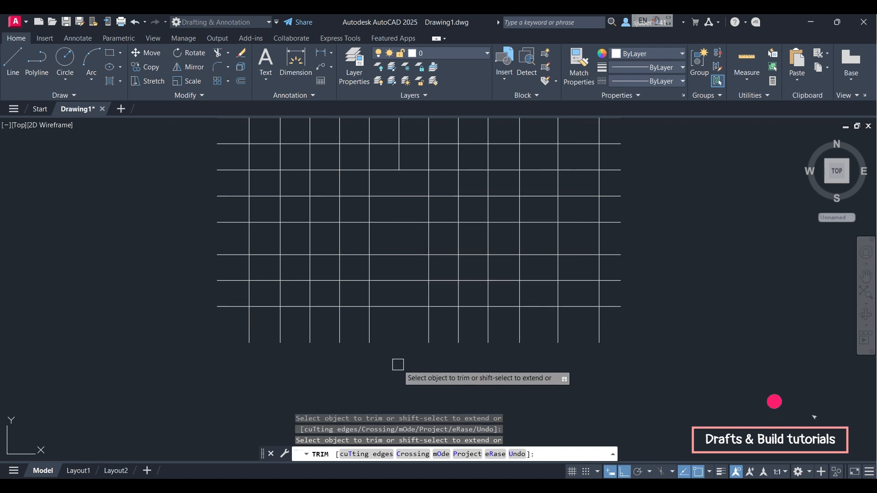
Use the third horizontal line as the Trim cutting edge and trim the fourth and eighth vertical lines below it
{"action": "left_click", "coordinate": [377, 456]}
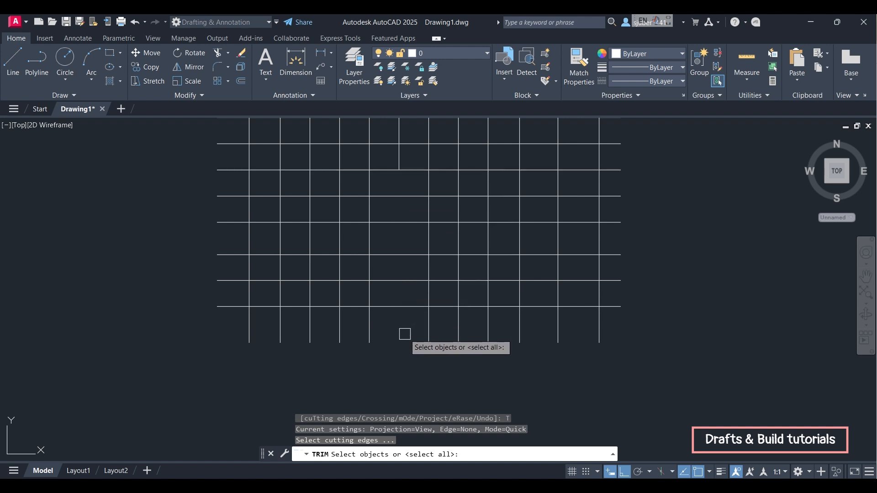
{"action": "mouse_move", "coordinate": [385, 207]}
{"action": "middle_mouse_down"}
{"action": "mouse_move", "coordinate": [378, 245]}
{"action": "mouse_move", "coordinate": [362, 190]}
{"action": "mouse_move", "coordinate": [364, 203]}
{"action": "middle_mouse_up"}
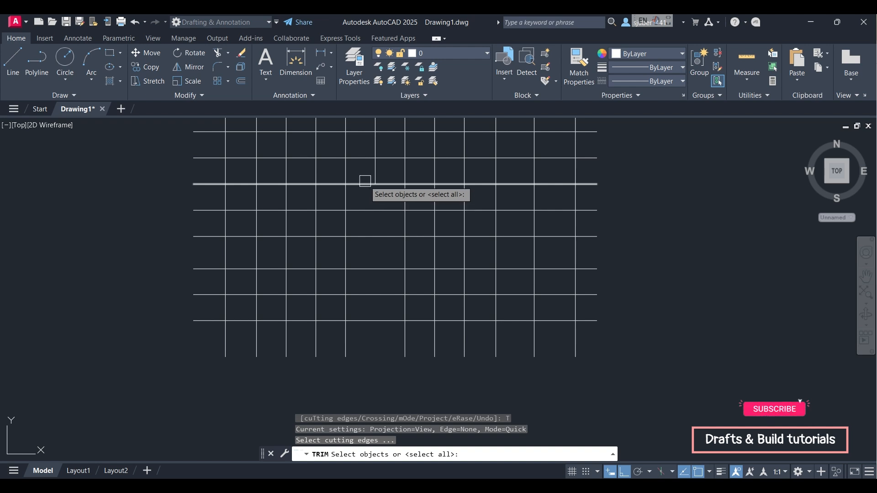
{"action": "left_click", "coordinate": [365, 182]}
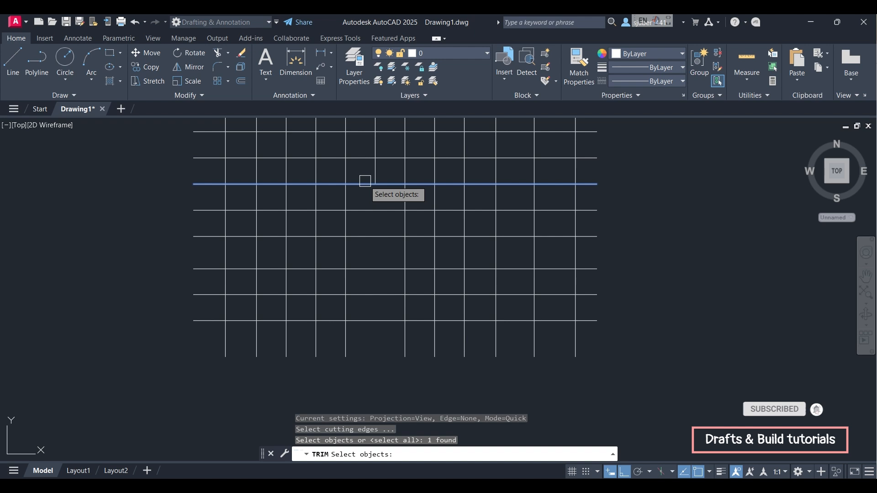
{"action": "key", "text": "Return"}
{"action": "left_click", "coordinate": [374, 354]}
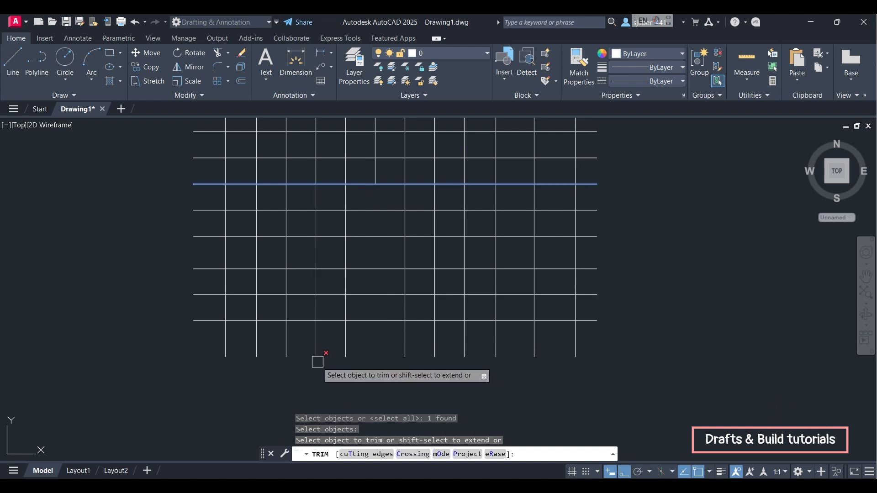
{"action": "left_click", "coordinate": [317, 362]}
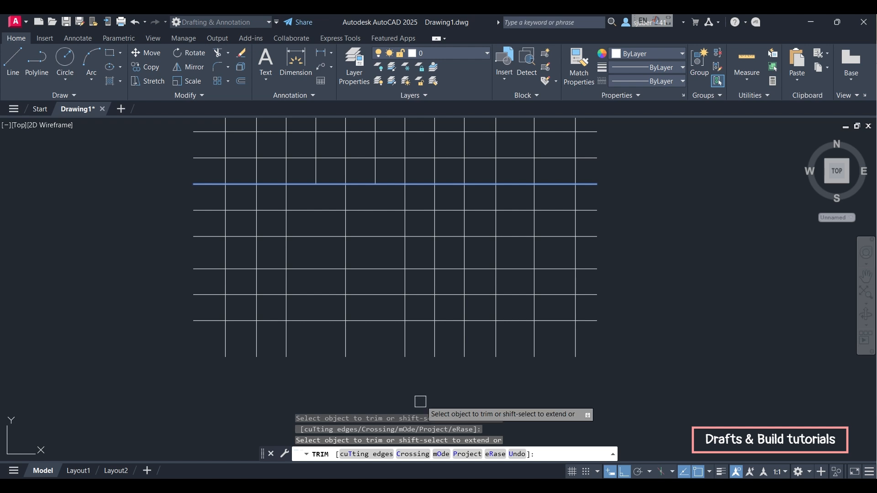
{"action": "left_click", "coordinate": [439, 357]}
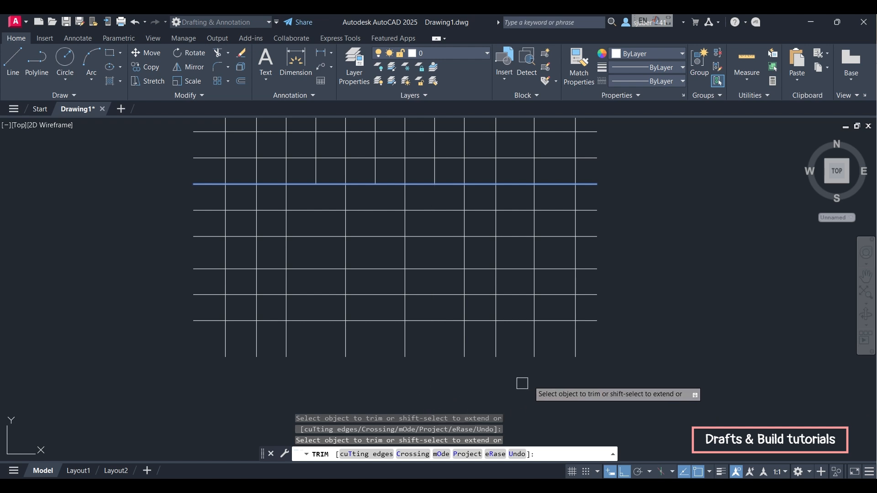
Restart Trim with the third horizontal line as cutting edge and trim the rightmost vertical line below it
{"action": "left_click", "coordinate": [577, 355]}
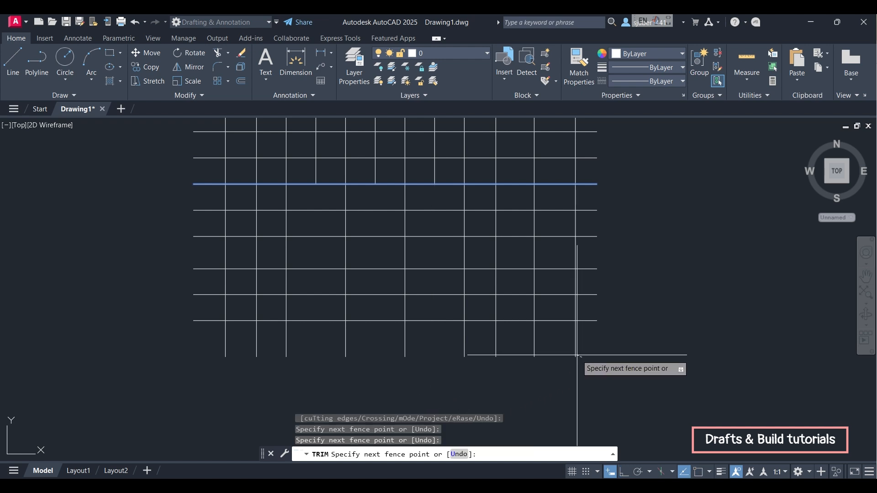
{"action": "key", "text": "Escape"}
{"action": "type", "text": "tr"}
{"action": "key", "text": "Return"}
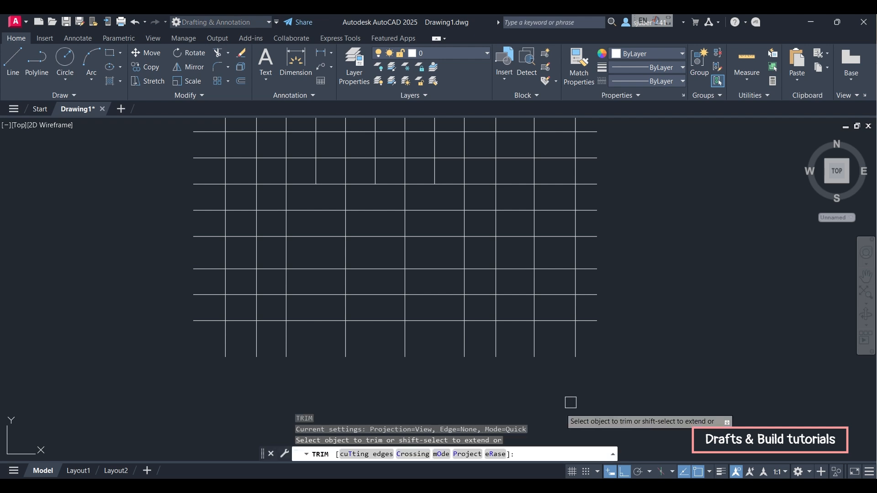
{"action": "left_click", "coordinate": [367, 455]}
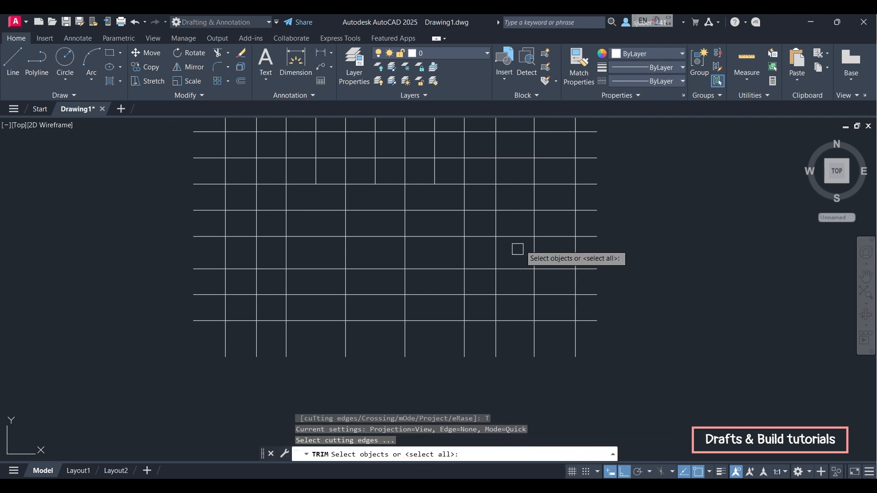
{"action": "left_click", "coordinate": [589, 184]}
{"action": "key", "text": "Return"}
{"action": "left_click", "coordinate": [575, 349]}
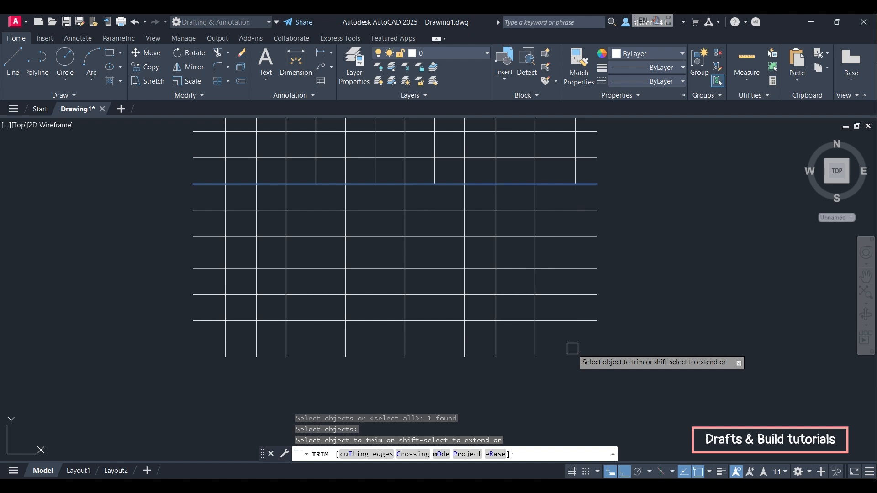
Trim the remaining upper parts of the eighth and sixth vertical lines above the cutting edge
{"action": "middle_click_drag", "start_coordinate": [648, 280], "coordinate": [661, 345]}
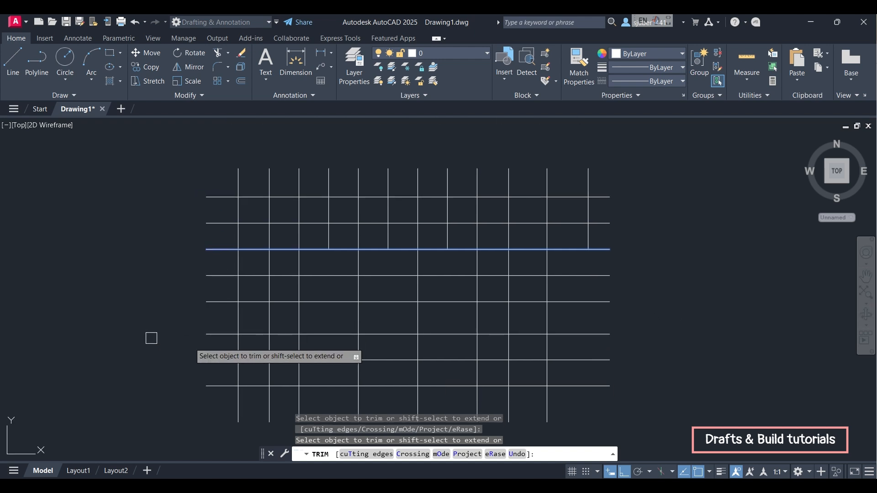
{"action": "left_click", "coordinate": [449, 201]}
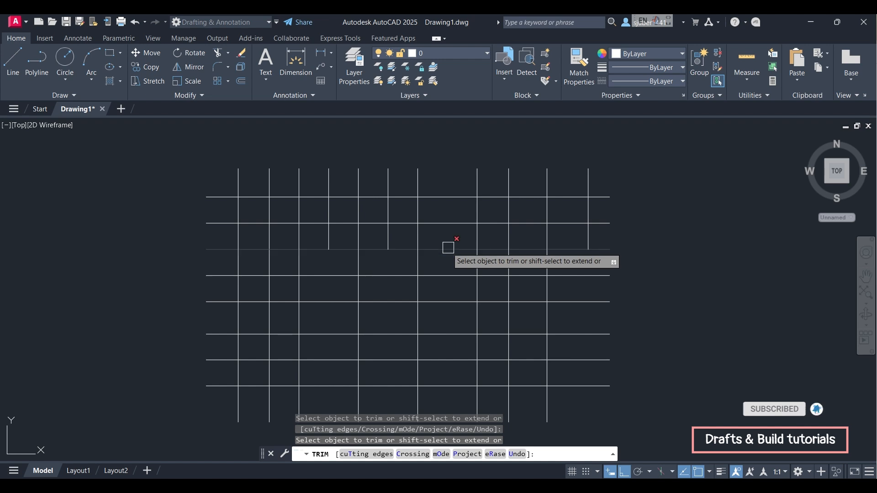
{"action": "left_click", "coordinate": [390, 177]}
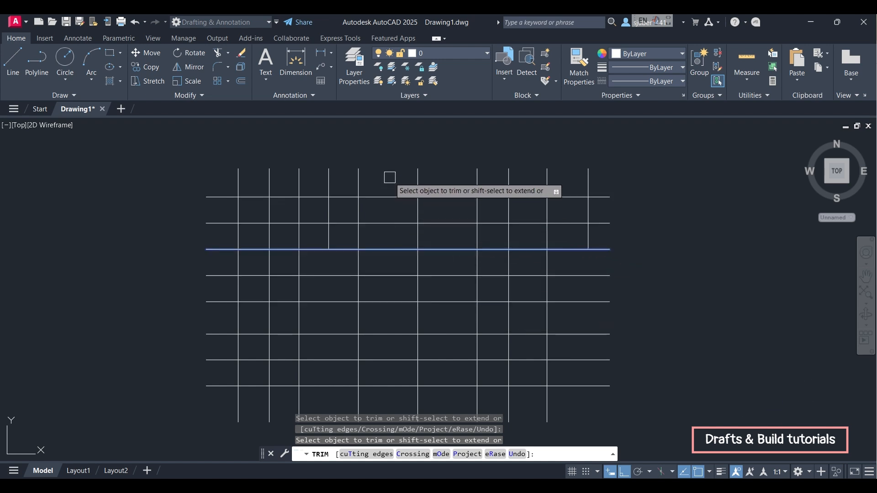
Trim the grid's third and first vertical lines above the cutting edge
{"action": "left_click", "coordinate": [299, 177]}
{"action": "left_click", "coordinate": [238, 178]}
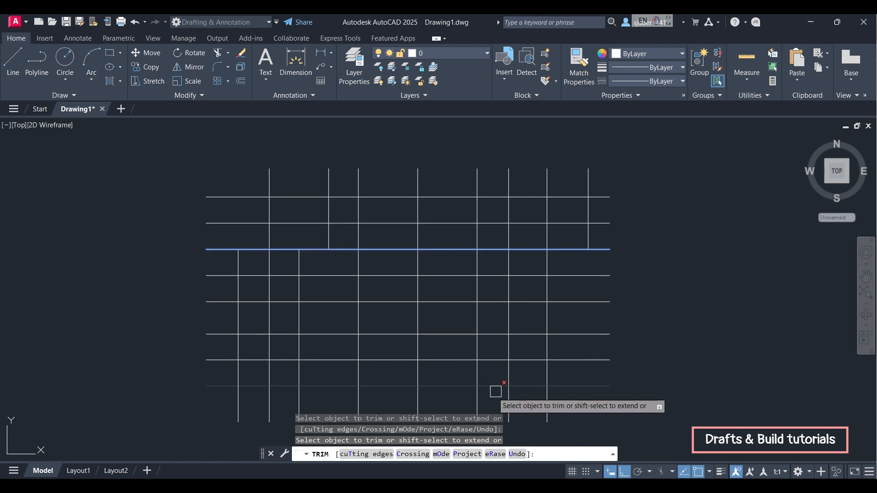
Undo the trims made with the third horizontal line as cutting edge and end the Trim command
{"action": "key", "text": "ctrl+z"}
{"action": "key", "text": "ctrl+z"}
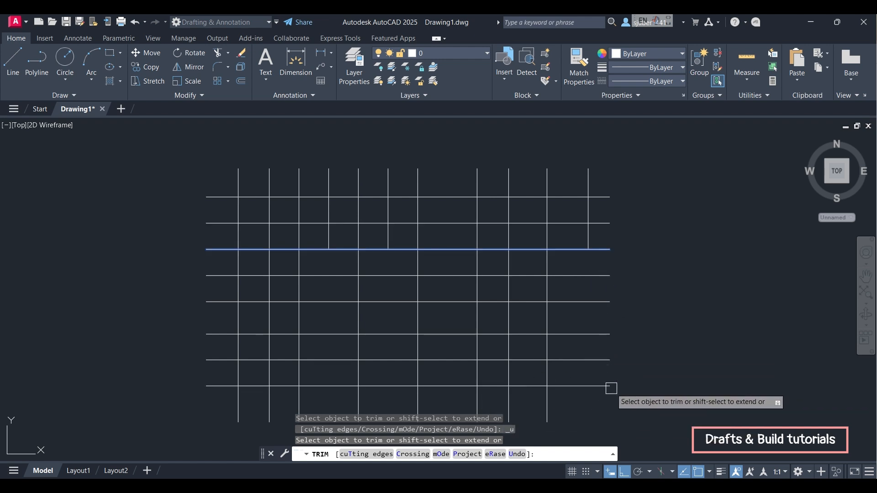
{"action": "key", "text": "ctrl+z"}
{"action": "key", "text": "ctrl+z"}
{"action": "key", "text": "ctrl+z"}
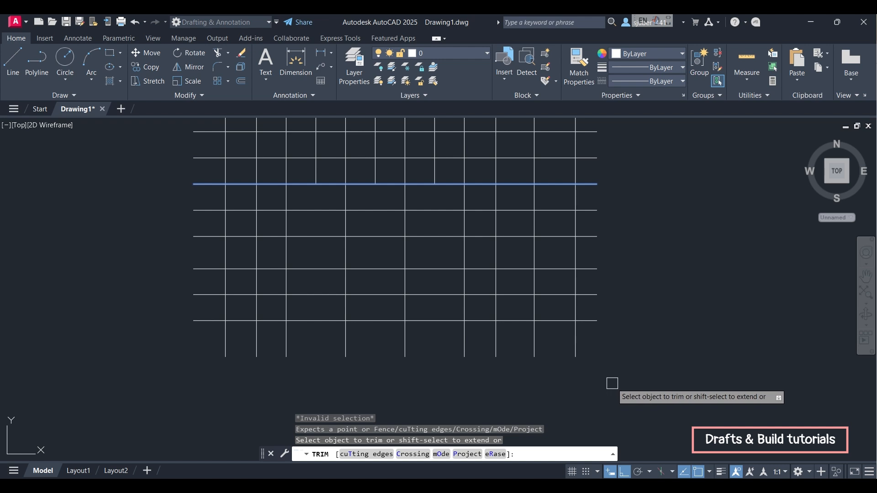
{"action": "key", "text": "Escape"}
Use Trim's Fence option to trim the grid segments crossed by a stepped fence rising from the lower-left corner to the right side
{"action": "scroll", "coordinate": [538, 430], "scroll_direction": "down", "scroll_amount": 2}
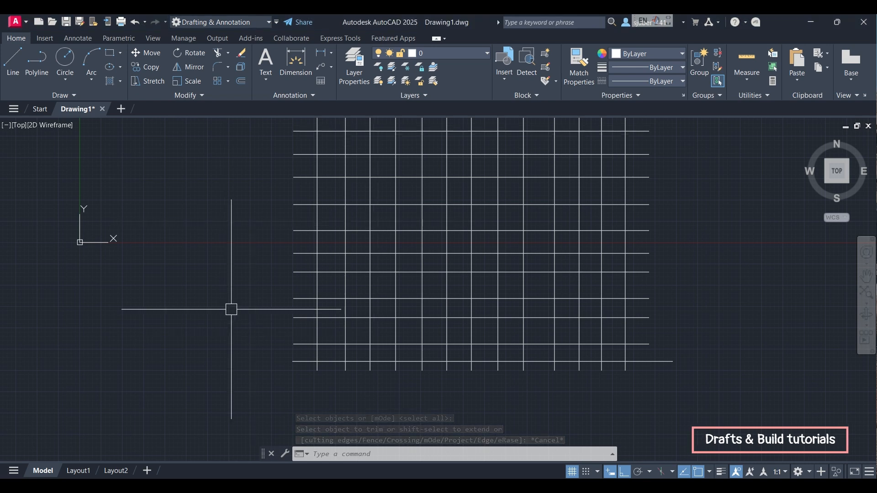
{"action": "type", "text": "tr"}
{"action": "key", "text": "Return"}
{"action": "key", "text": "Return"}
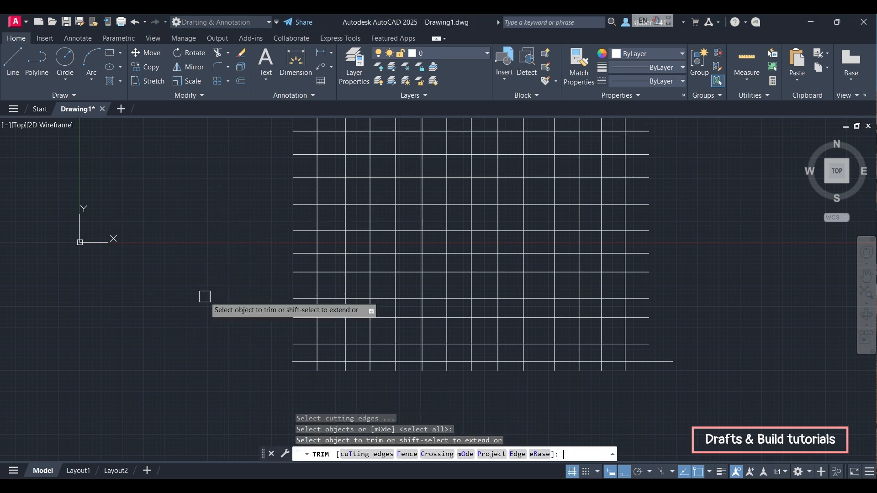
{"action": "left_click", "coordinate": [408, 454]}
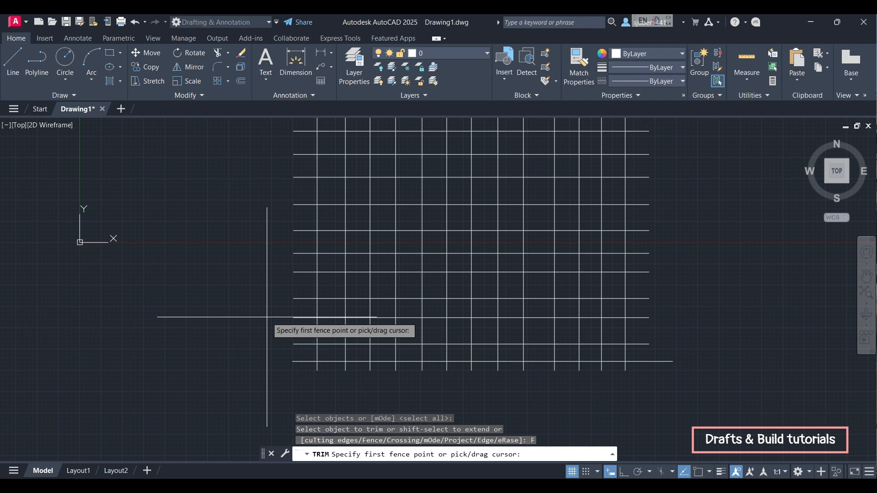
{"action": "left_click", "coordinate": [261, 351]}
{"action": "left_click", "coordinate": [375, 351]}
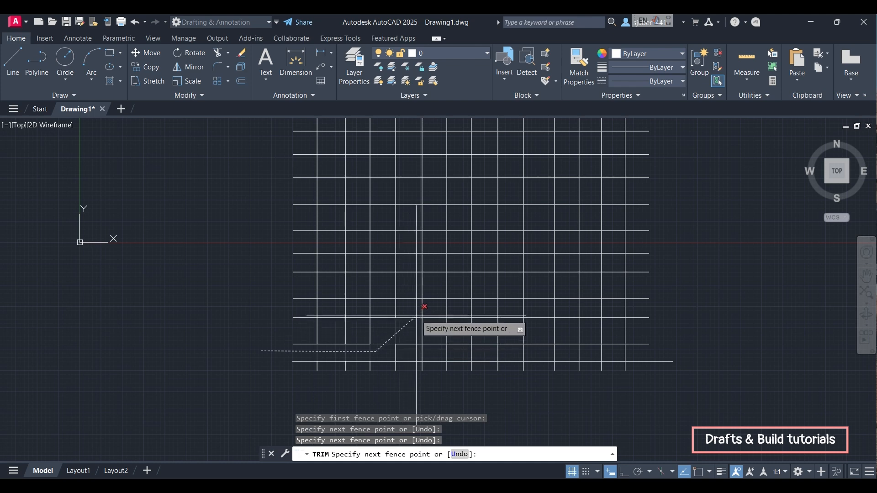
{"action": "left_click", "coordinate": [450, 269]}
{"action": "left_click", "coordinate": [570, 263]}
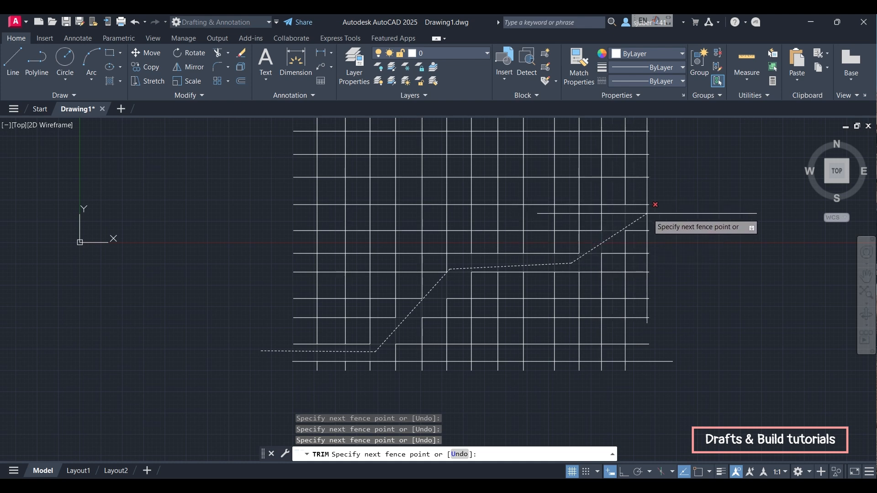
{"action": "left_click", "coordinate": [619, 222]}
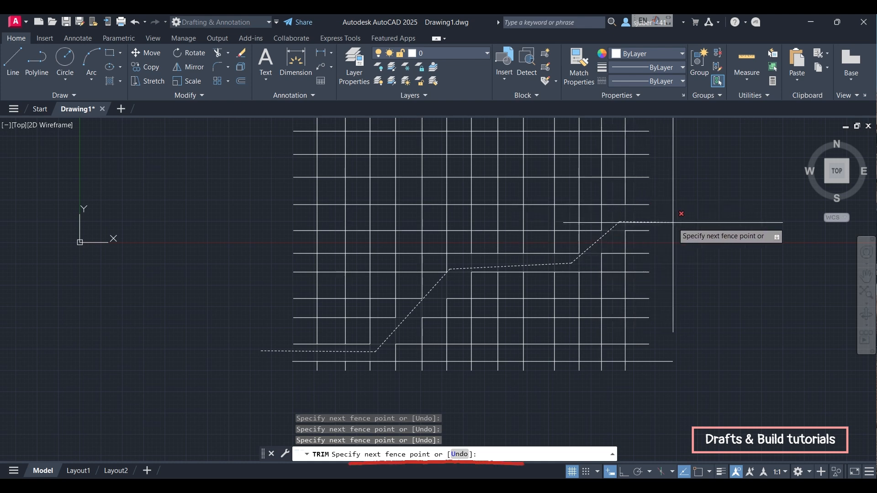
{"action": "key", "text": "Return"}
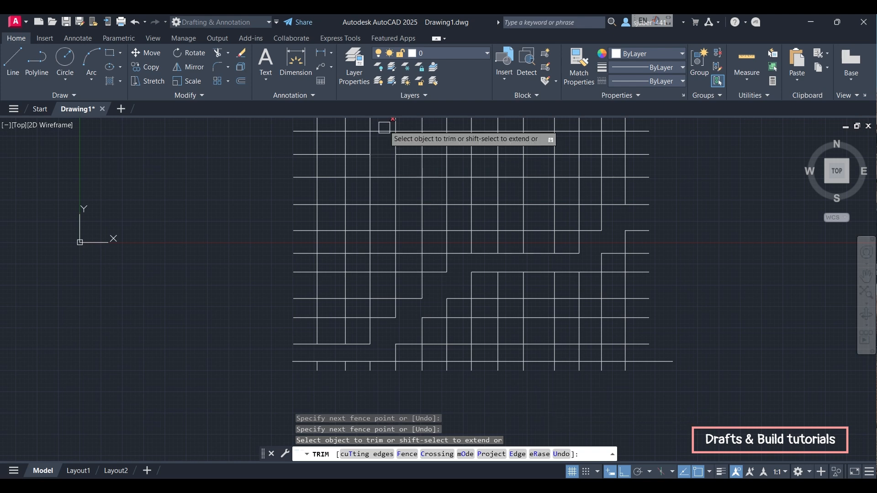
Undo the fence trim on the grid
{"action": "key", "text": "ctrl+z"}
{"action": "key", "text": "ctrl+z"}
{"action": "key", "text": "ctrl+z"}
Use Trim's Crossing option to cut off the horizontal line ends extending right of the grid's rightmost vertical line
{"action": "type", "text": "TR"}
{"action": "key", "text": "Return"}
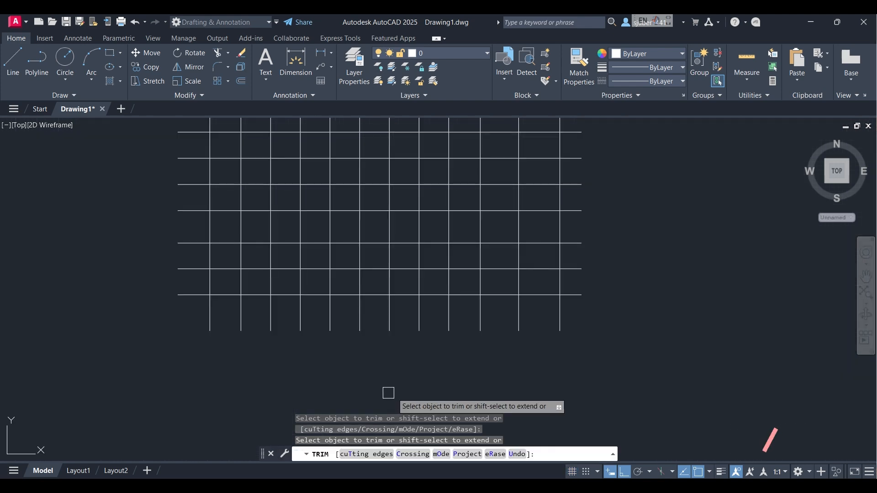
{"action": "left_click", "coordinate": [410, 454]}
{"action": "middle_click_drag", "start_coordinate": [640, 274], "coordinate": [582, 335]}
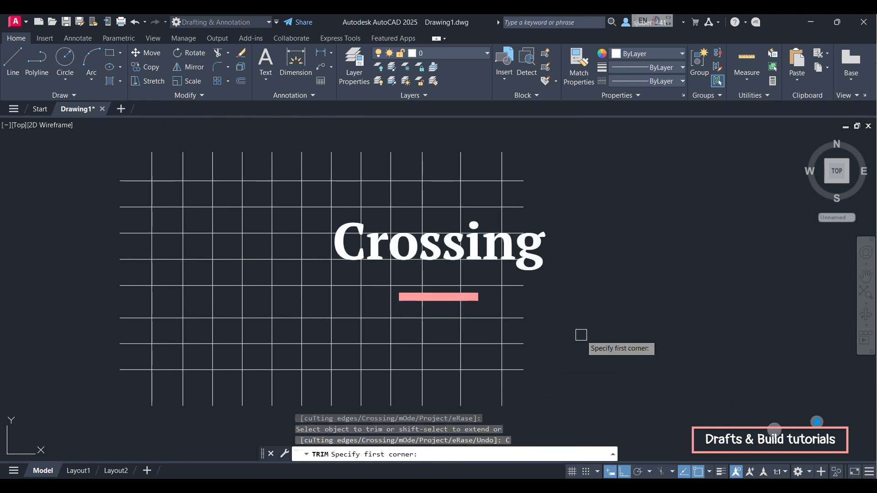
{"action": "left_click", "coordinate": [557, 155]}
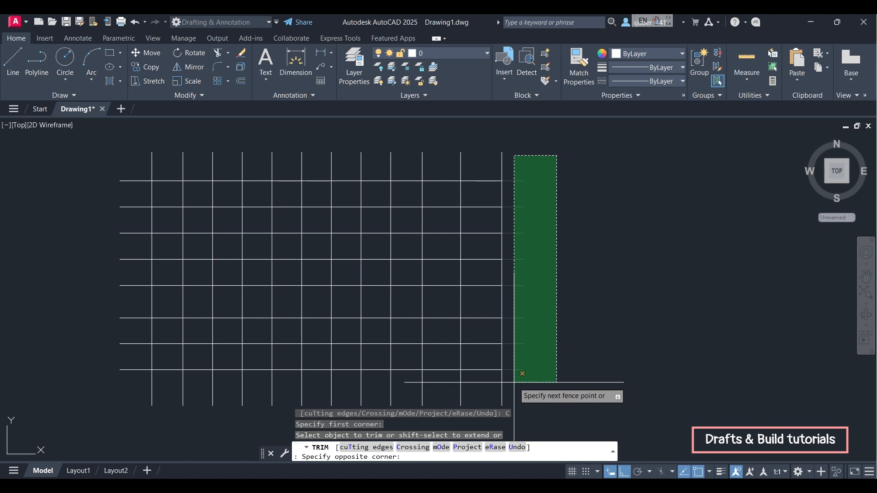
{"action": "left_click", "coordinate": [514, 382]}
Trim the vertical line ends below the grid's lowest horizontal line with a crossing window
{"action": "middle_click_drag", "start_coordinate": [532, 353], "coordinate": [574, 182]}
{"action": "left_click", "coordinate": [594, 213]}
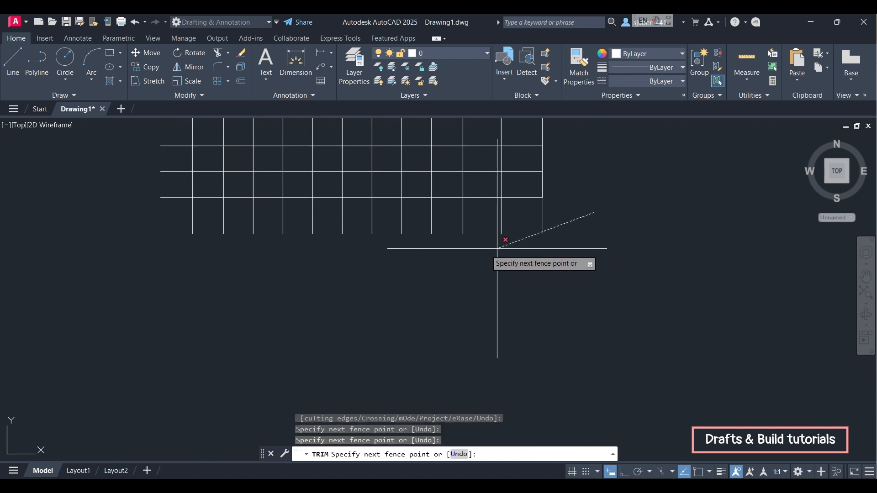
{"action": "key", "text": "Escape"}
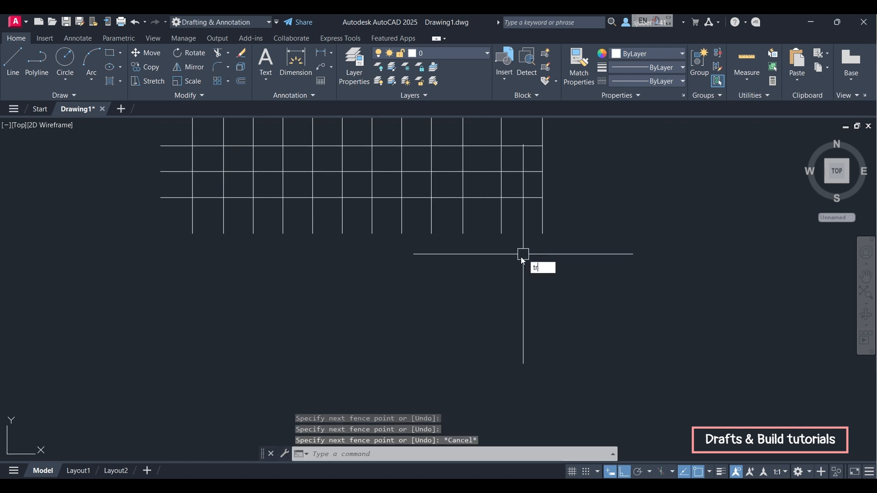
{"action": "key", "text": "Return"}
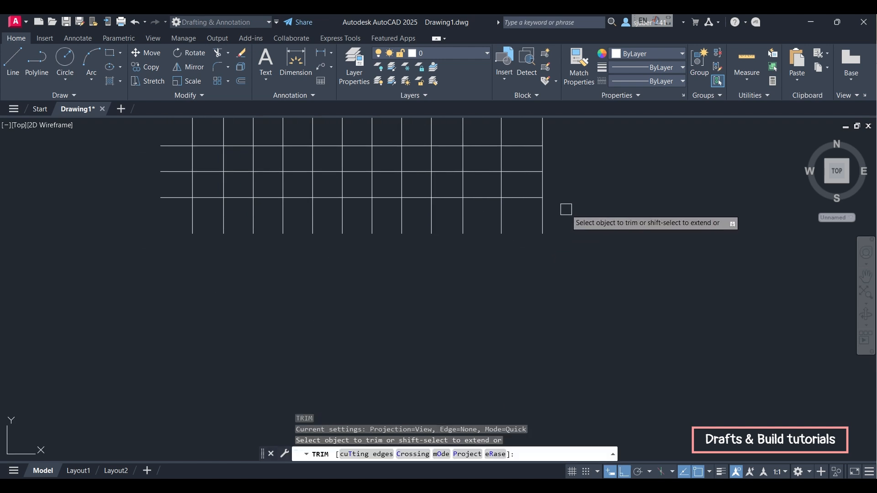
{"action": "left_click", "coordinate": [409, 459]}
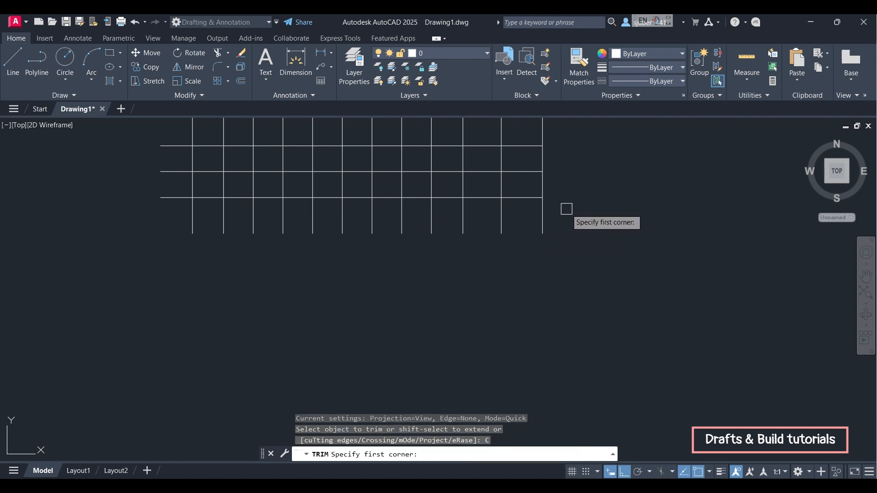
{"action": "left_click", "coordinate": [567, 209]}
{"action": "left_click", "coordinate": [189, 249]}
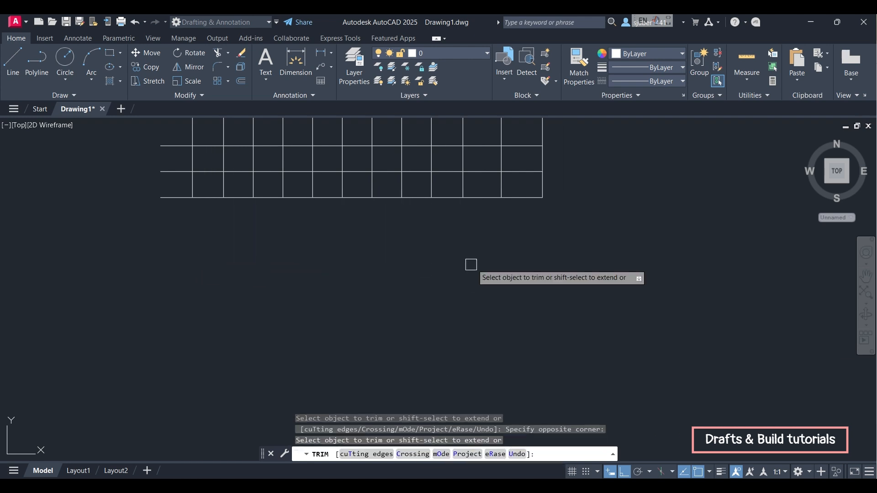
Set the Trim mode to Quick and end the command
{"action": "middle_click_drag", "start_coordinate": [474, 259], "coordinate": [525, 365]}
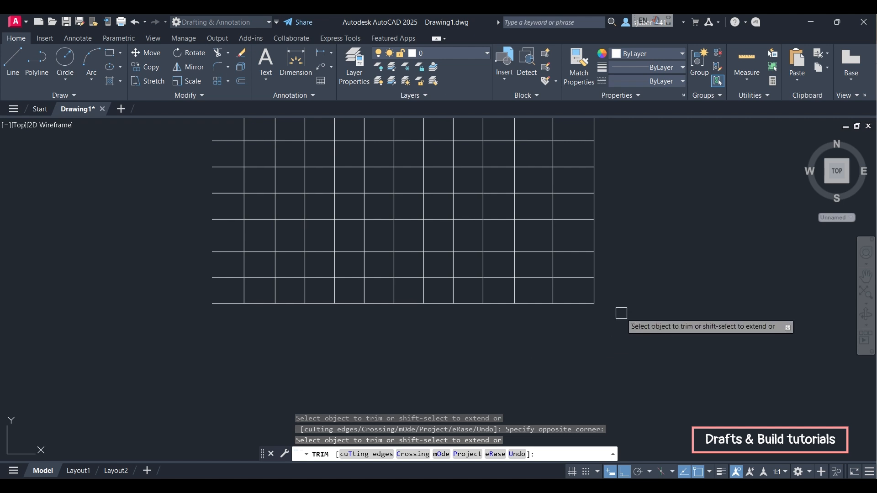
{"action": "left_click", "coordinate": [439, 455]}
{"action": "left_click", "coordinate": [449, 455]}
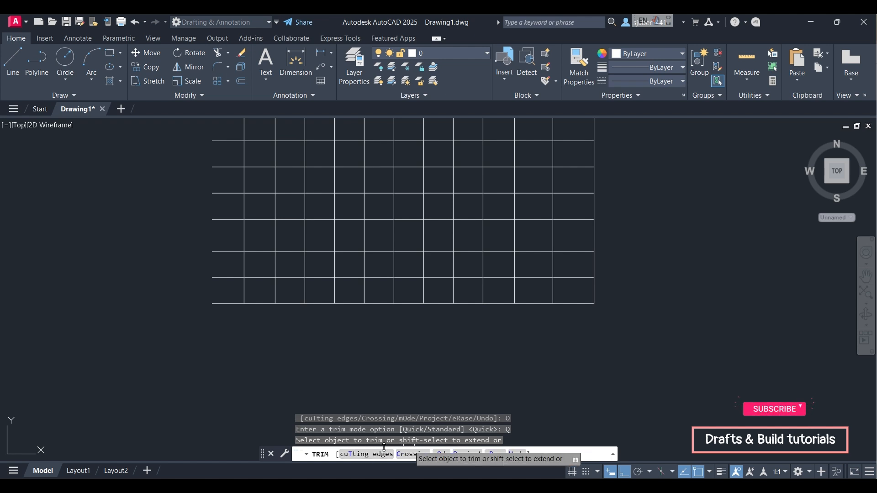
{"action": "key", "text": "Escape"}
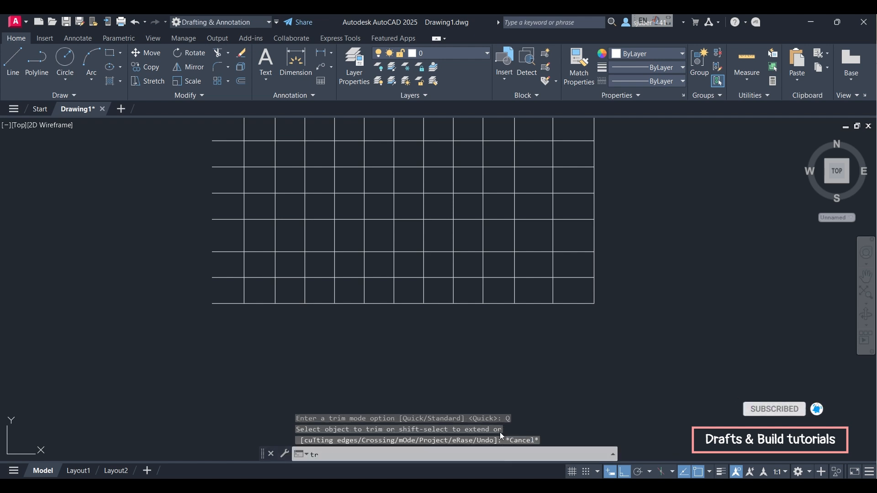
Restart Trim and set its mode to Standard
{"action": "type", "text": "tr"}
{"action": "key", "text": "Return"}
{"action": "left_click", "coordinate": [449, 455]}
{"action": "left_click", "coordinate": [481, 455]}
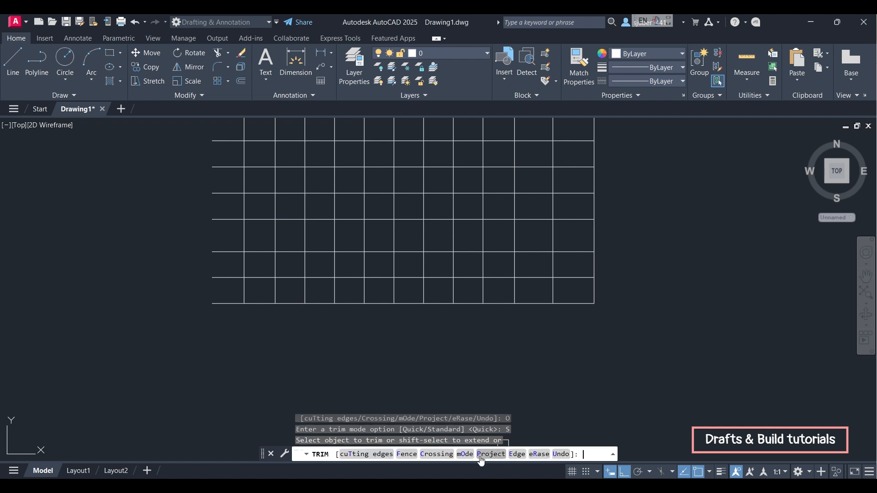
Try Trim's Undo option, end the command and undo it
{"action": "left_click", "coordinate": [563, 457]}
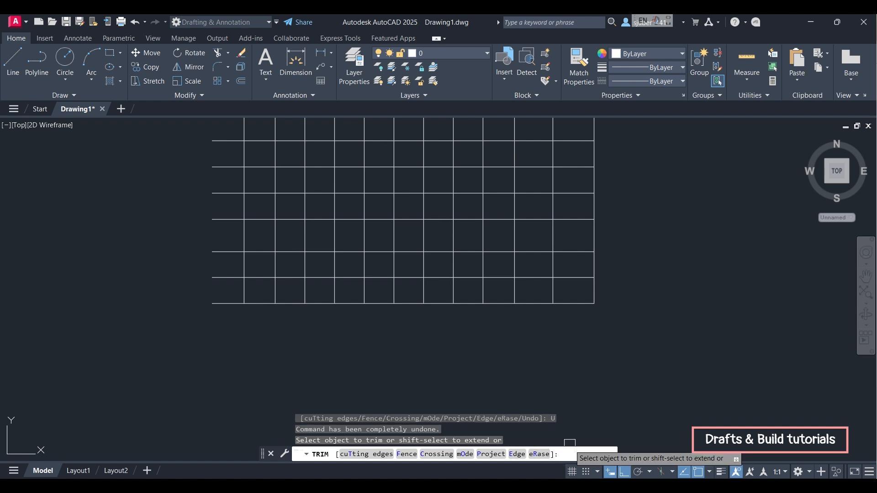
{"action": "key", "text": "Escape"}
{"action": "key", "text": "ctrl+z"}
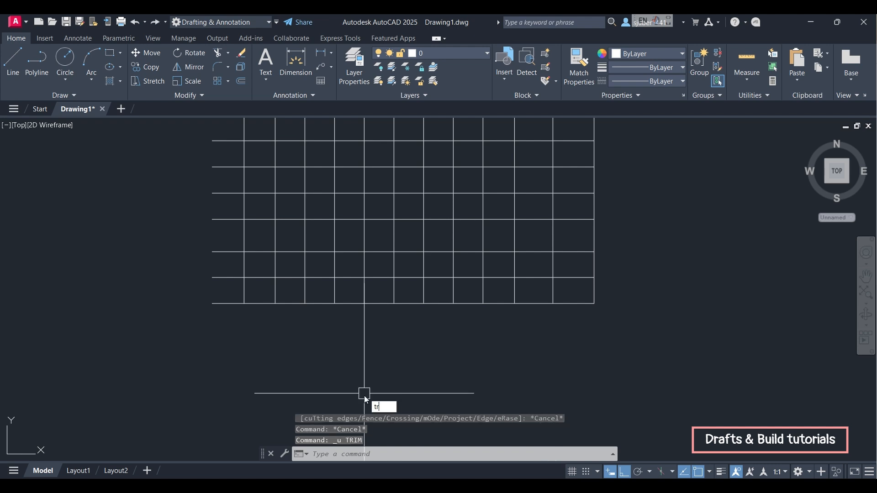
{"action": "left_click", "coordinate": [414, 331]}
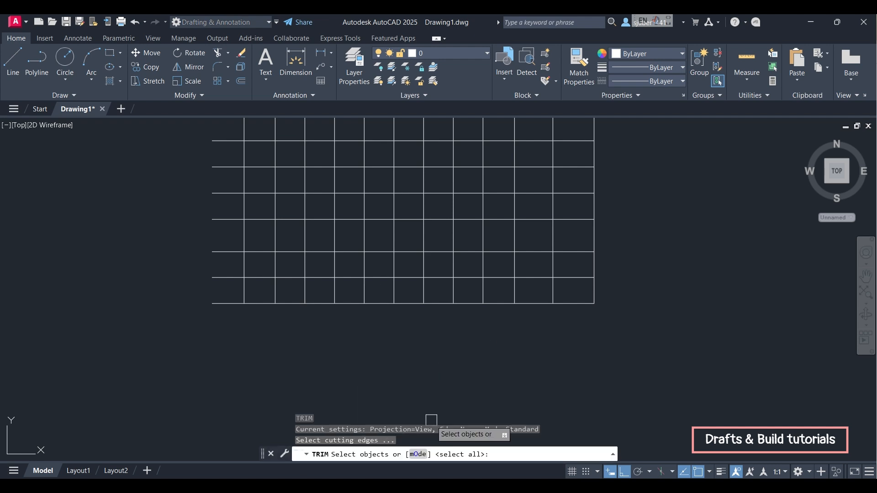
{"action": "key", "text": "Escape"}
{"action": "key", "text": "Escape"}
{"action": "key", "text": "Escape"}
{"action": "key", "text": "Escape"}
Start Trim and set its implied edge extension mode to Extend
{"action": "type", "text": "t"}
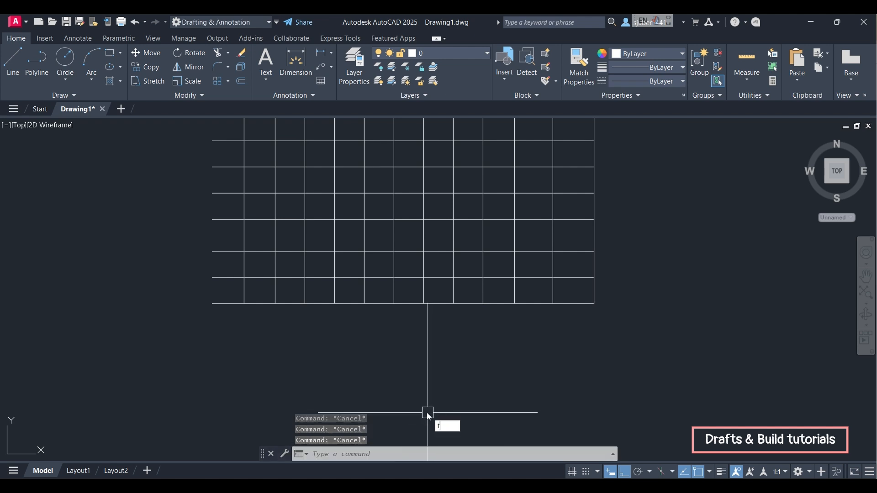
{"action": "type", "text": "r"}
{"action": "key", "text": "Return"}
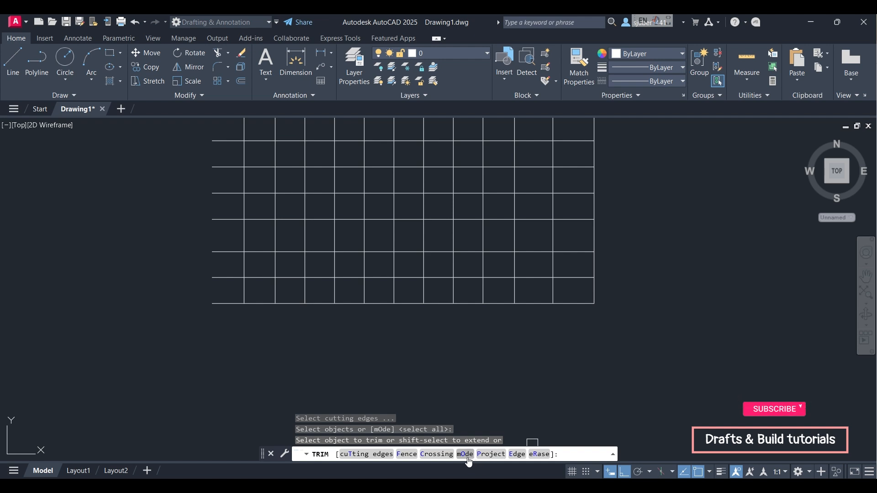
{"action": "left_click", "coordinate": [517, 455]}
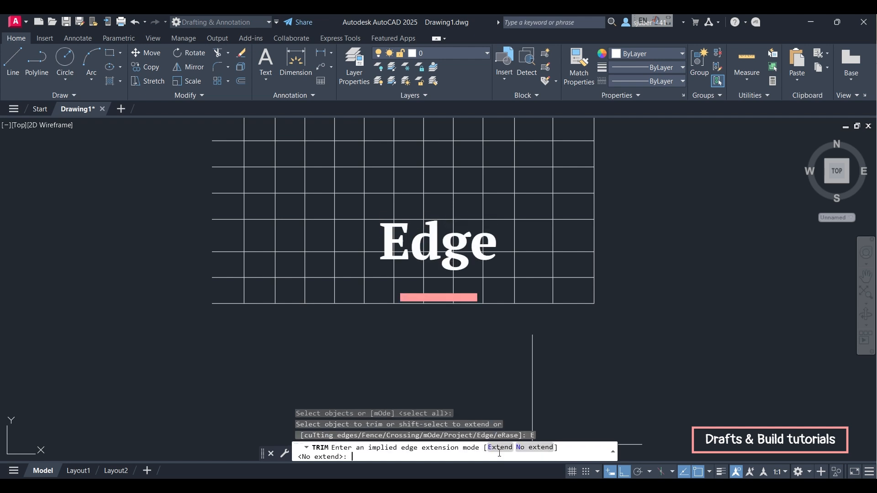
{"action": "scroll", "coordinate": [555, 387], "scroll_direction": "down", "scroll_amount": 2}
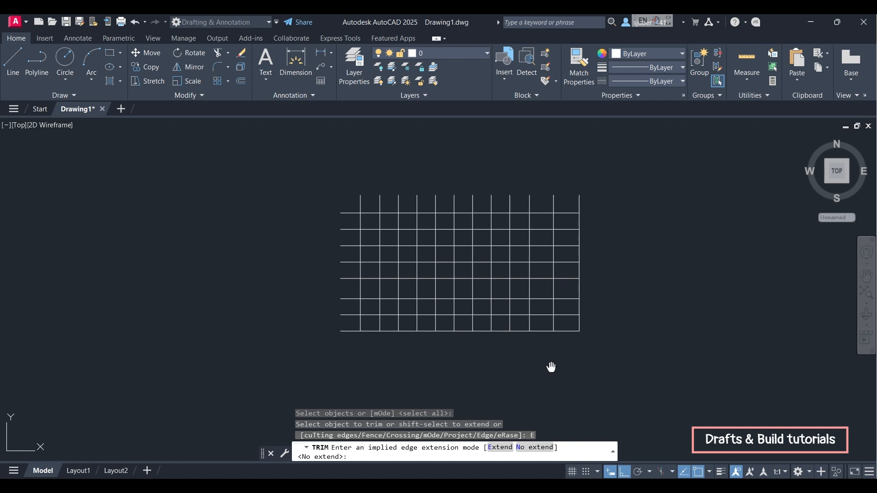
{"action": "middle_click_drag", "start_coordinate": [553, 368], "coordinate": [480, 196]}
{"action": "key", "text": "Down"}
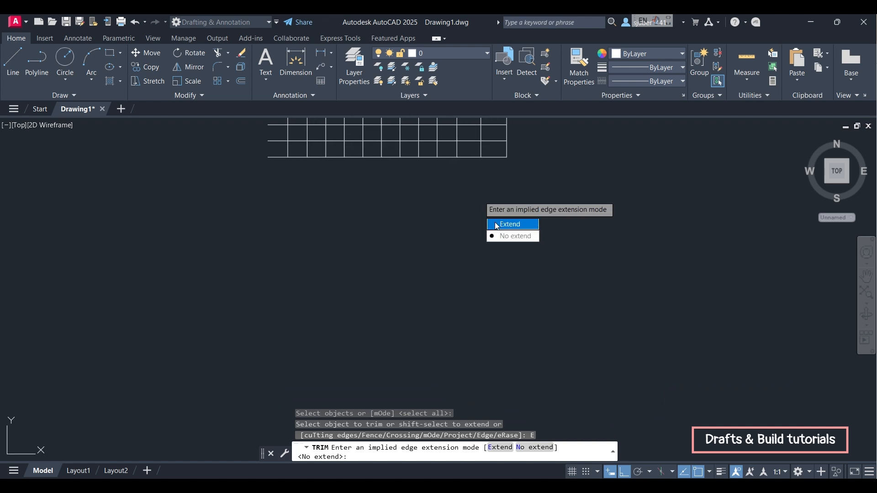
{"action": "left_click", "coordinate": [496, 224]}
Draw a vertical line below the grid's left end
{"action": "left_click", "coordinate": [13, 59]}
{"action": "left_click", "coordinate": [274, 194]}
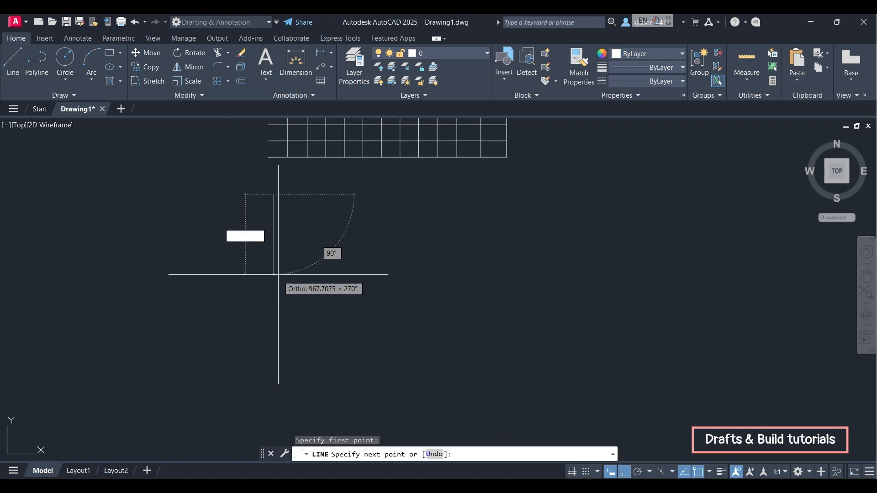
{"action": "left_click", "coordinate": [274, 311]}
{"action": "key", "text": "Escape"}
Copy the new vertical line a short distance to its right
{"action": "left_click", "coordinate": [274, 301]}
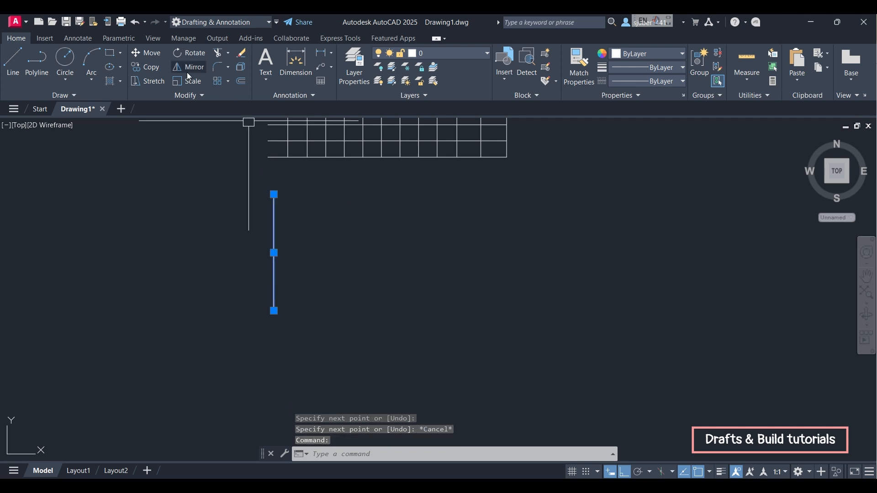
{"action": "left_click", "coordinate": [144, 68]}
{"action": "left_click", "coordinate": [274, 312]}
{"action": "left_click", "coordinate": [302, 309]}
{"action": "key", "text": "Escape"}
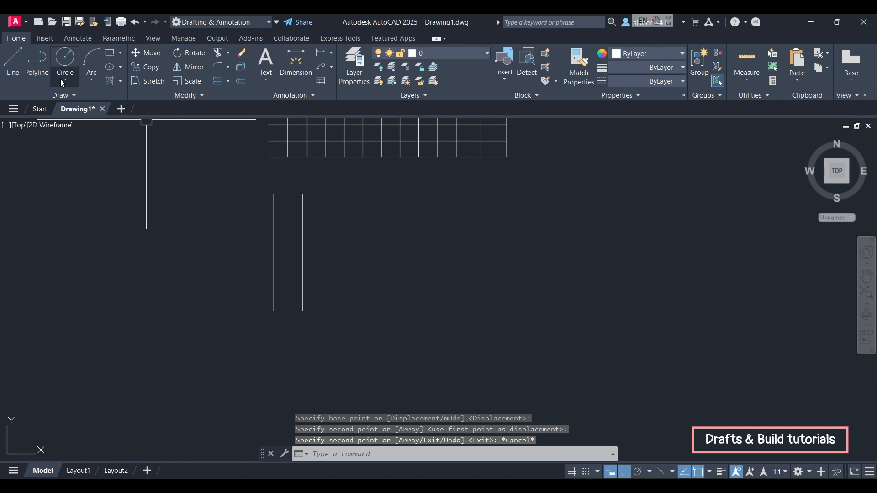
Draw two separate horizontal lines, one above the other, to the right of the vertical pair without touching it
{"action": "left_click", "coordinate": [13, 59]}
{"action": "left_click", "coordinate": [329, 228]}
{"action": "left_click", "coordinate": [444, 228]}
{"action": "key", "text": "Return"}
{"action": "left_click", "coordinate": [335, 269]}
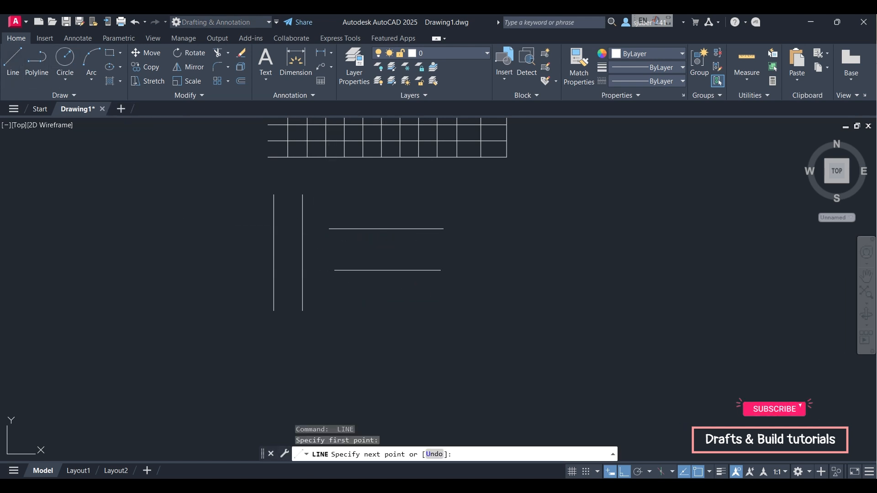
{"action": "left_click", "coordinate": [441, 270]}
{"action": "key", "text": "Return"}
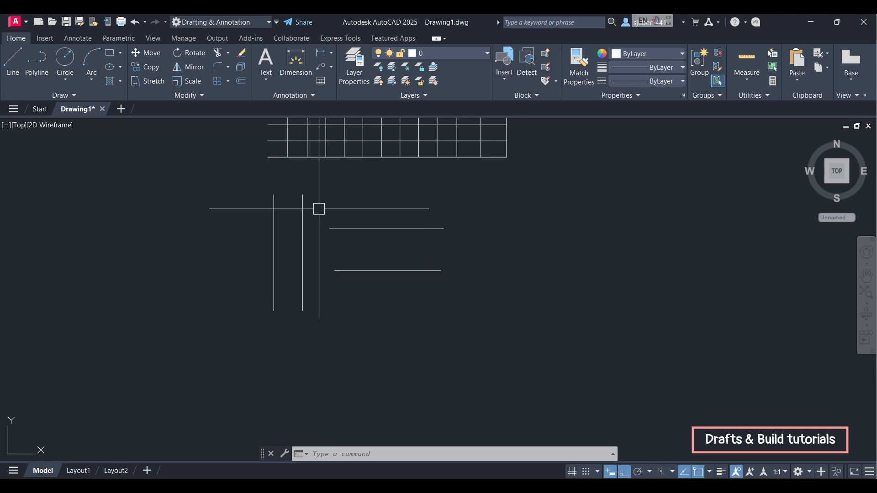
{"action": "type", "text": "tr"}
{"action": "key", "text": "Return"}
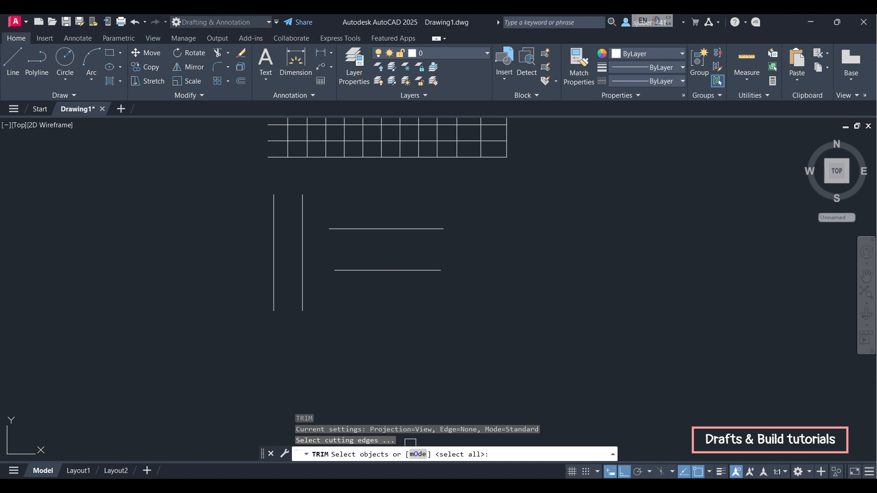
{"action": "key", "text": "Escape"}
{"action": "key", "text": "Escape"}
{"action": "key", "text": "Escape"}
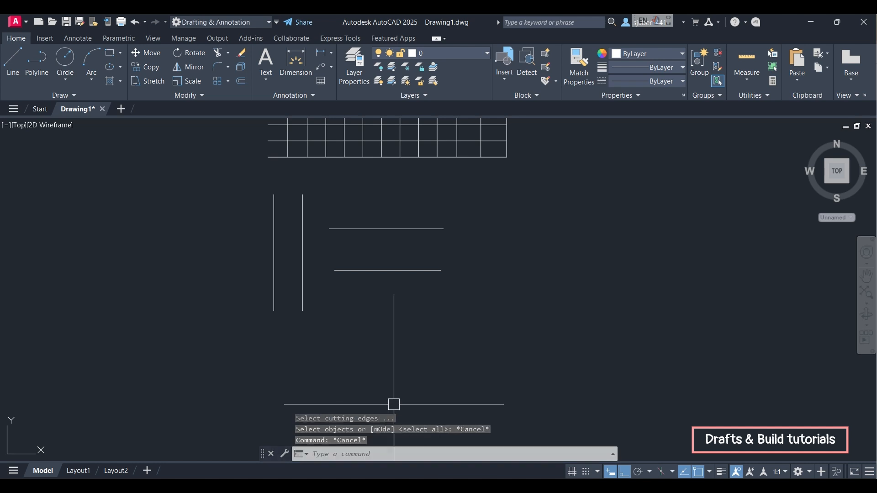
Start Trim with all objects as cutting edges and set its implied edge extension mode to Extend
{"action": "type", "text": "tr"}
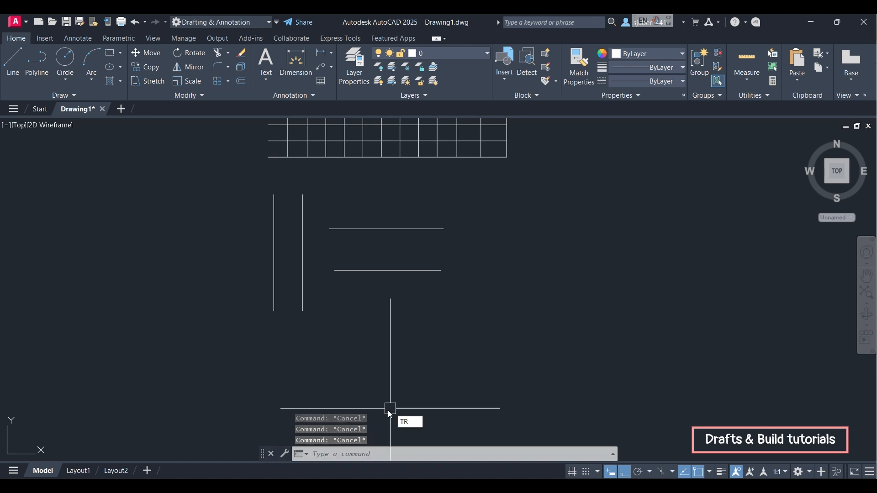
{"action": "key", "text": "Return"}
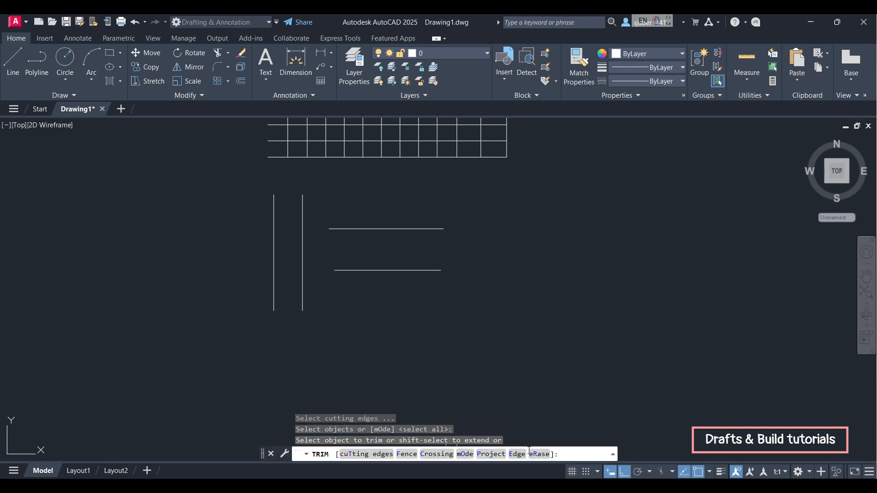
{"action": "left_click", "coordinate": [514, 455]}
{"action": "left_click", "coordinate": [515, 454]}
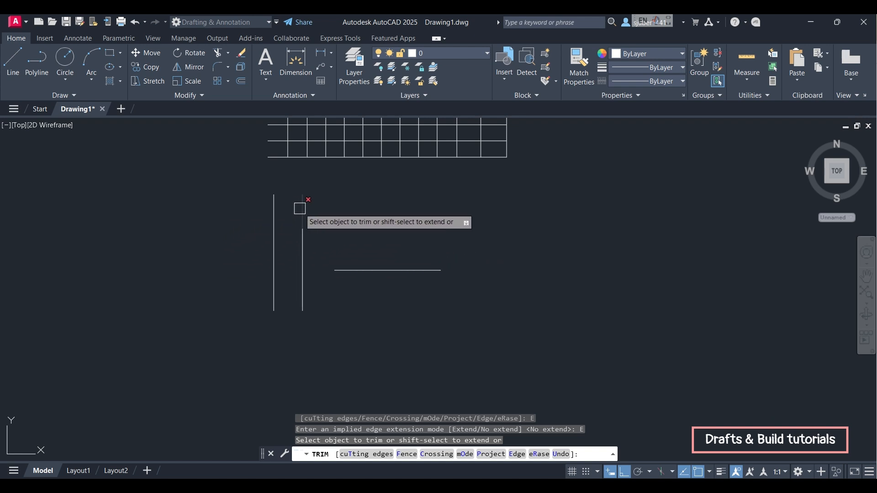
Trim the left vertical line above the upper horizontal line's level and the right vertical line between the two horizontals' levels
{"action": "left_click", "coordinate": [276, 209]}
{"action": "left_click", "coordinate": [302, 249]}
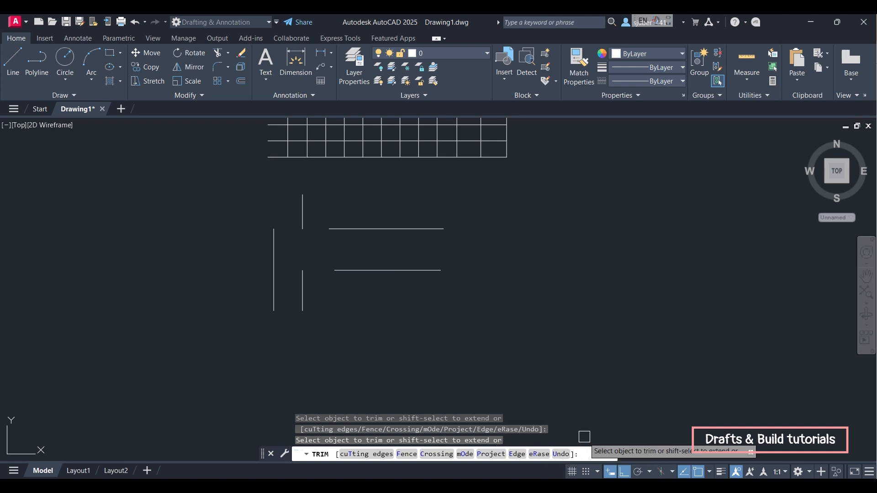
Erase the lower separate horizontal line with Trim's eRase option
{"action": "left_click", "coordinate": [539, 455]}
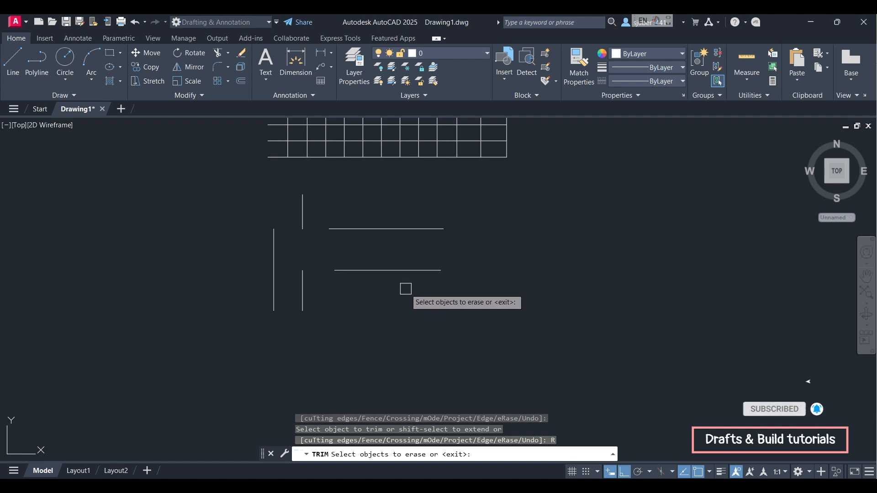
{"action": "left_click", "coordinate": [397, 272]}
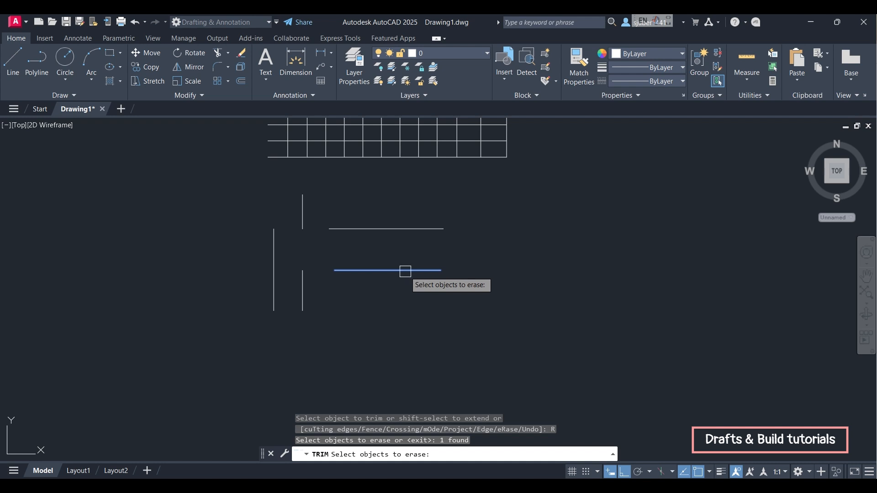
{"action": "key", "text": "Return"}
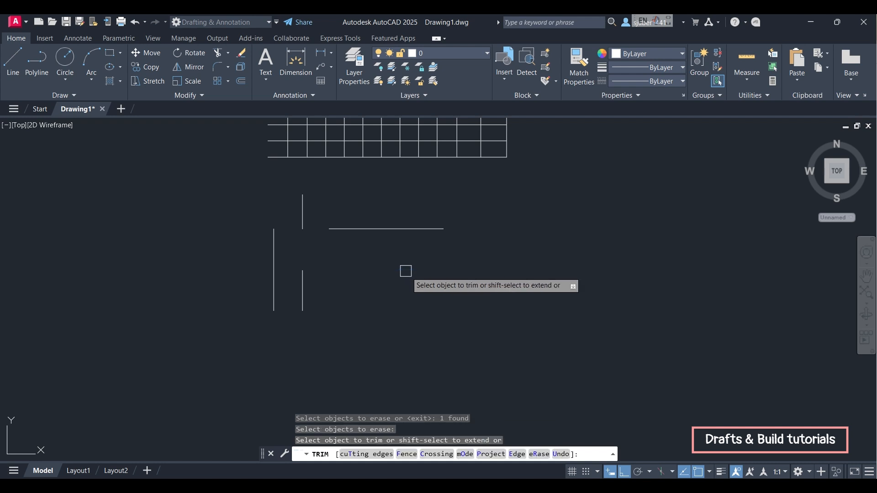
Undo the erased horizontal line and both vertical line trims with Trim's Undo option
{"action": "left_click", "coordinate": [561, 454]}
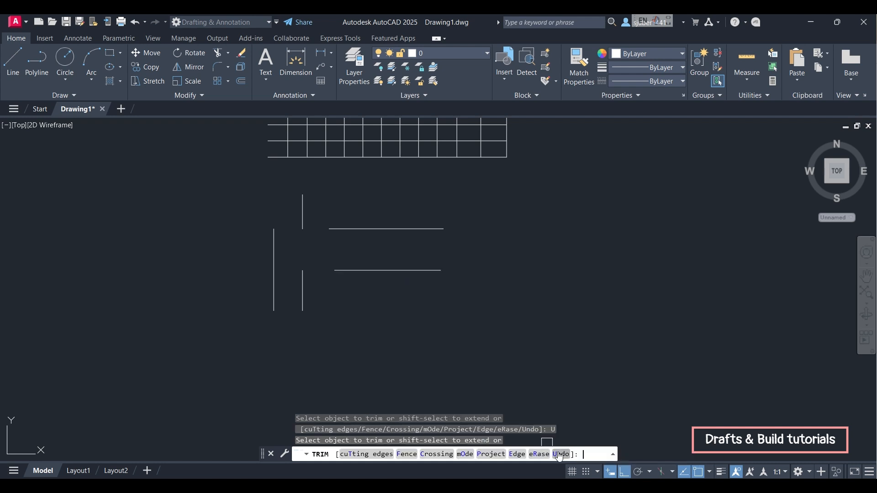
{"action": "left_click", "coordinate": [562, 455]}
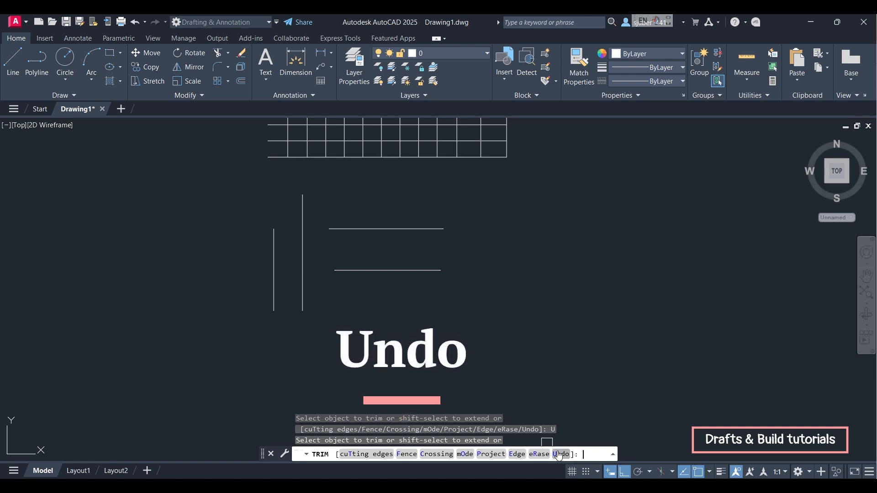
{"action": "left_click", "coordinate": [561, 454]}
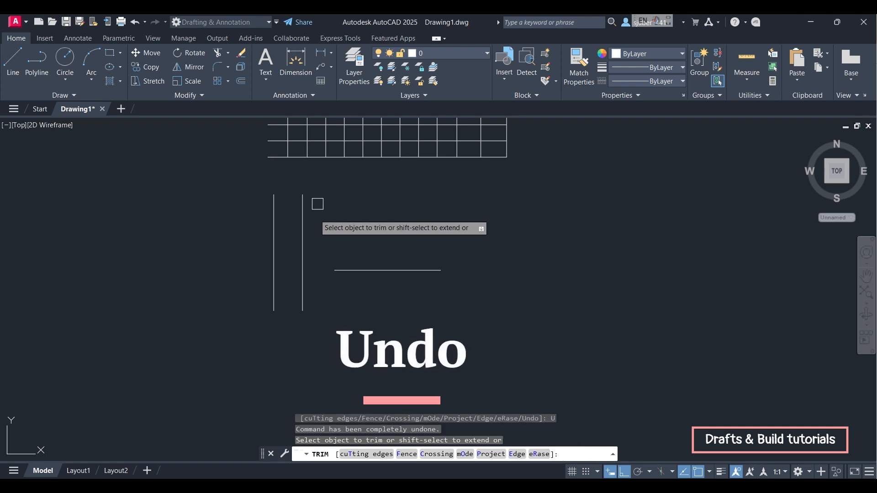
{"action": "middle_click_drag", "start_coordinate": [366, 231], "coordinate": [446, 336]}
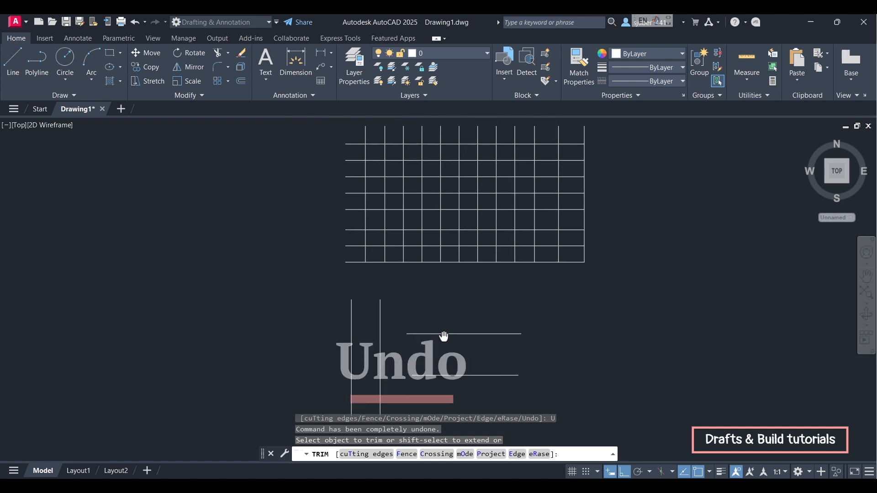
{"action": "mouse_move", "coordinate": [529, 366]}
{"action": "middle_mouse_down"}
{"action": "mouse_move", "coordinate": [517, 292]}
{"action": "mouse_move", "coordinate": [560, 344]}
{"action": "middle_mouse_up"}
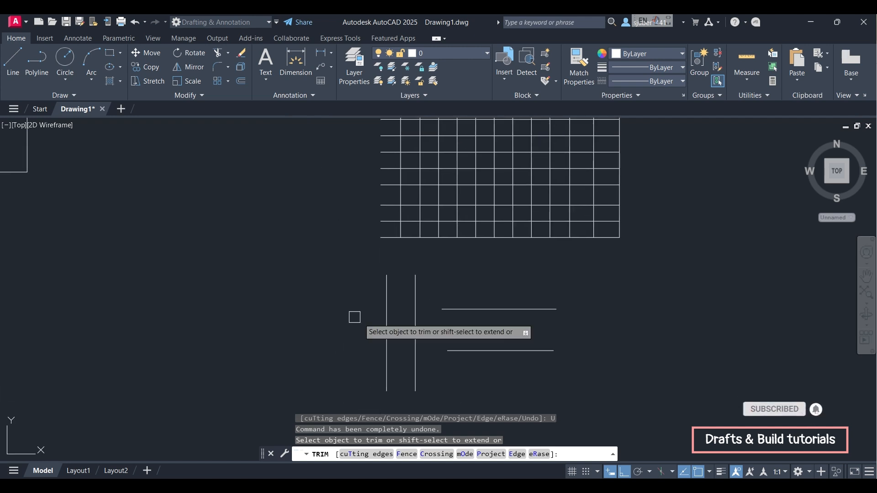
{"action": "middle_click_drag", "start_coordinate": [291, 249], "coordinate": [371, 325]}
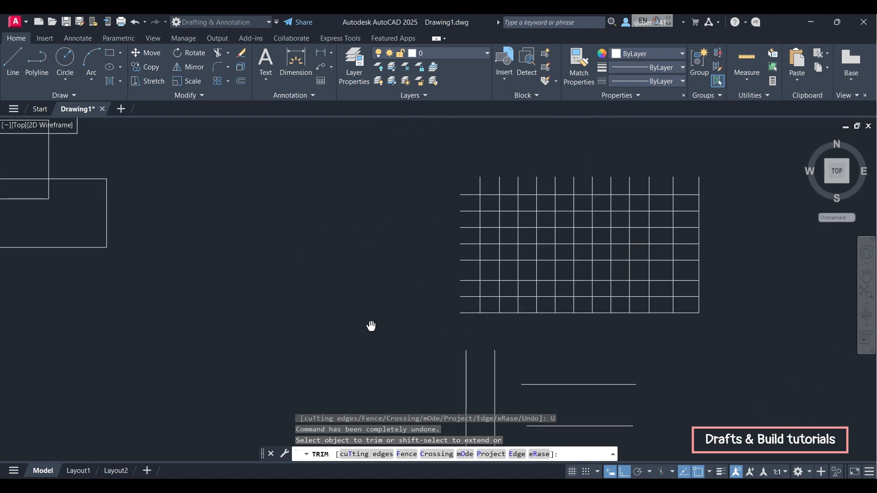
{"action": "middle_click_drag", "start_coordinate": [249, 247], "coordinate": [417, 227]}
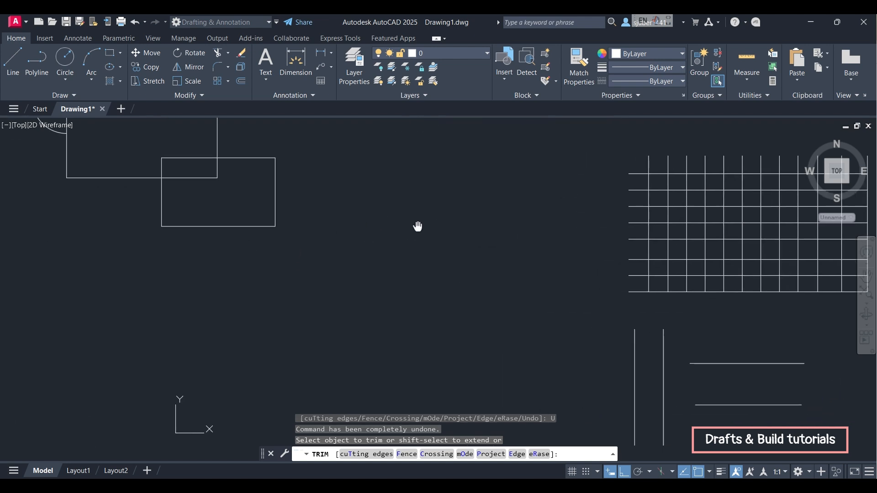
{"action": "scroll", "coordinate": [307, 296], "scroll_direction": "down", "scroll_amount": 2}
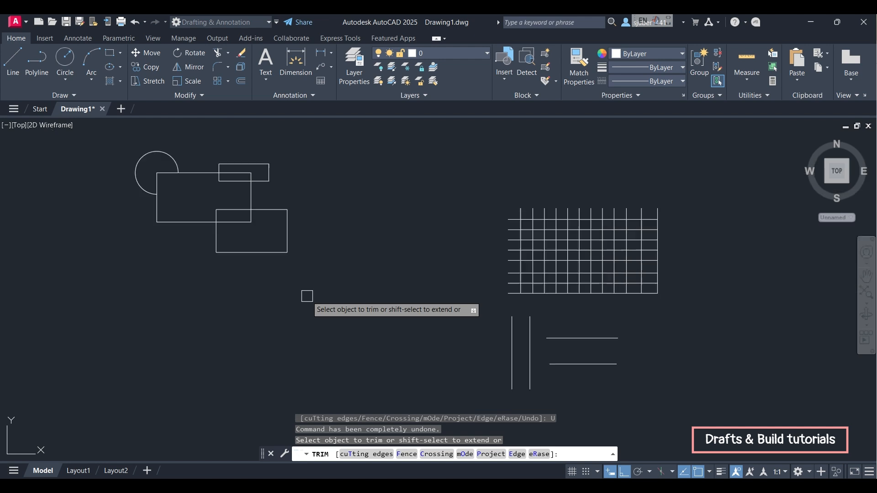